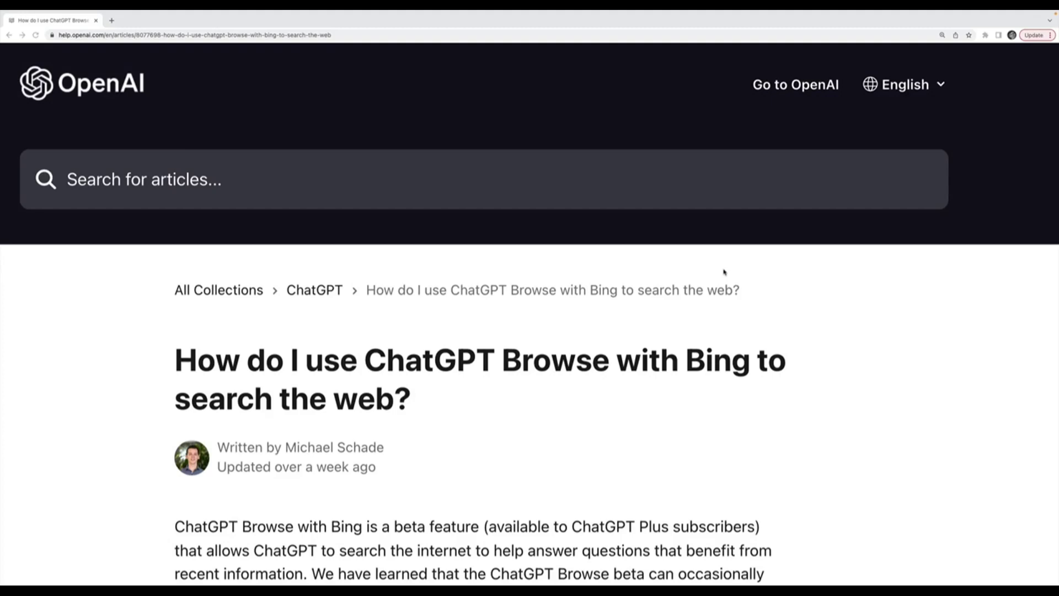
Step: Read the Browse with Bing notice, highlighting the sentences about fulfilling what users specifically ask for
scroll(704, 342, "down", 3)
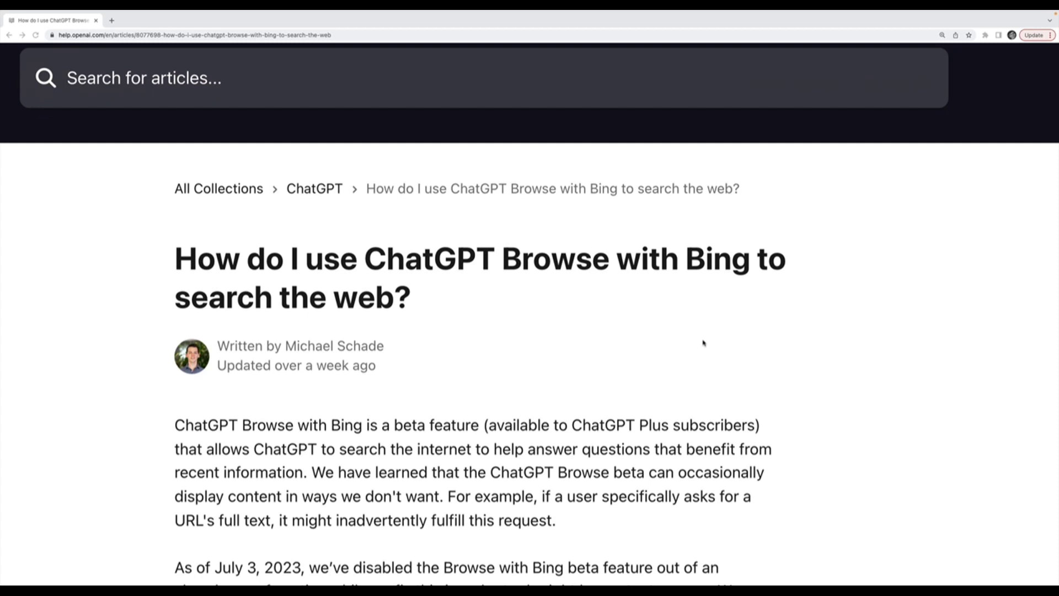
scroll(703, 343, "down", 5)
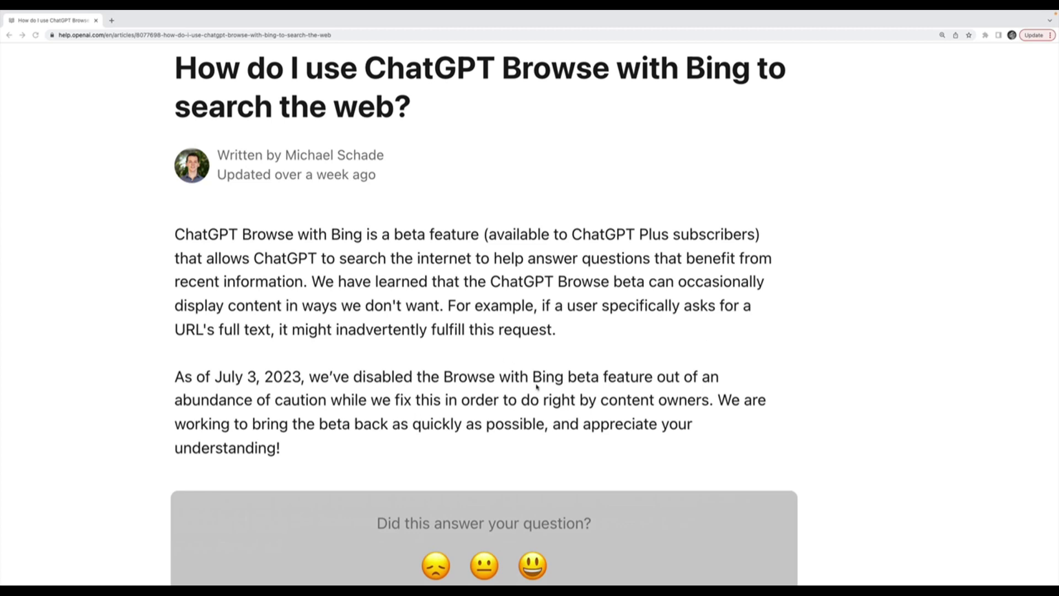
left_click(624, 392)
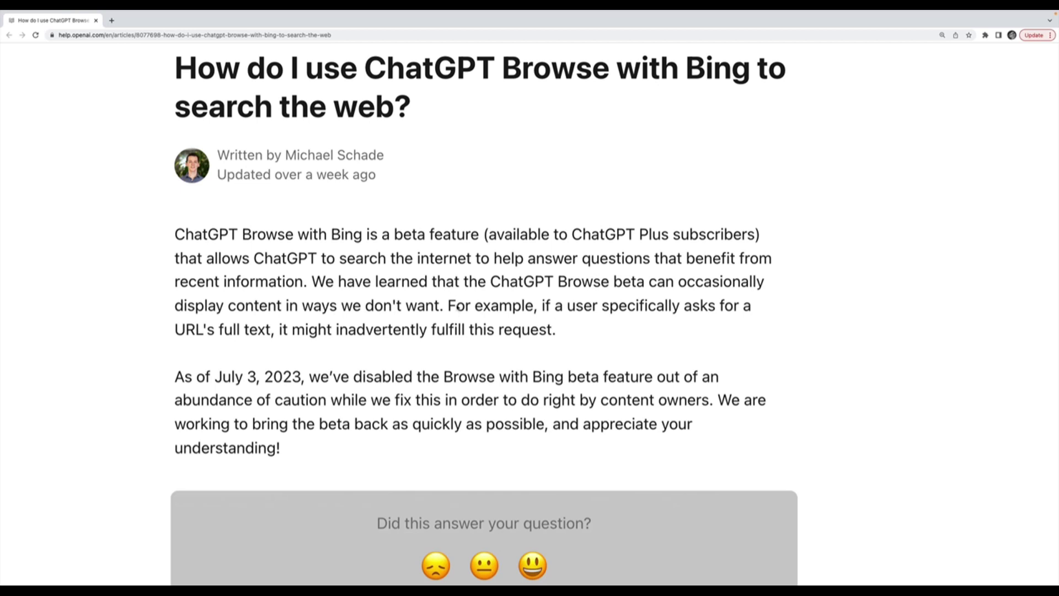
left_click_drag(617, 307, 564, 306)
left_click_drag(703, 307, 734, 299)
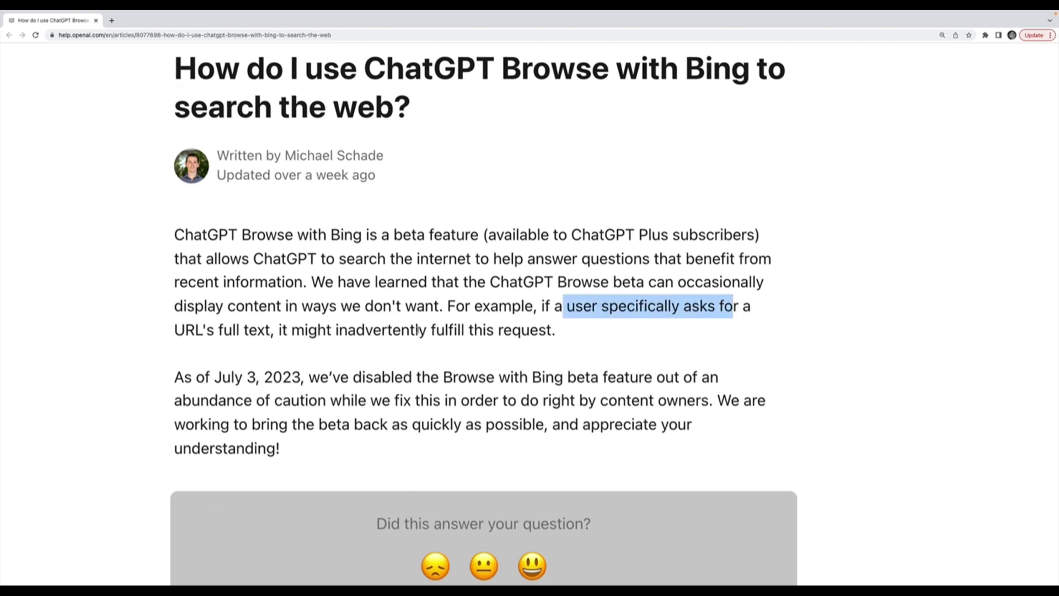
left_click_drag(413, 331, 533, 331)
left_click(573, 331)
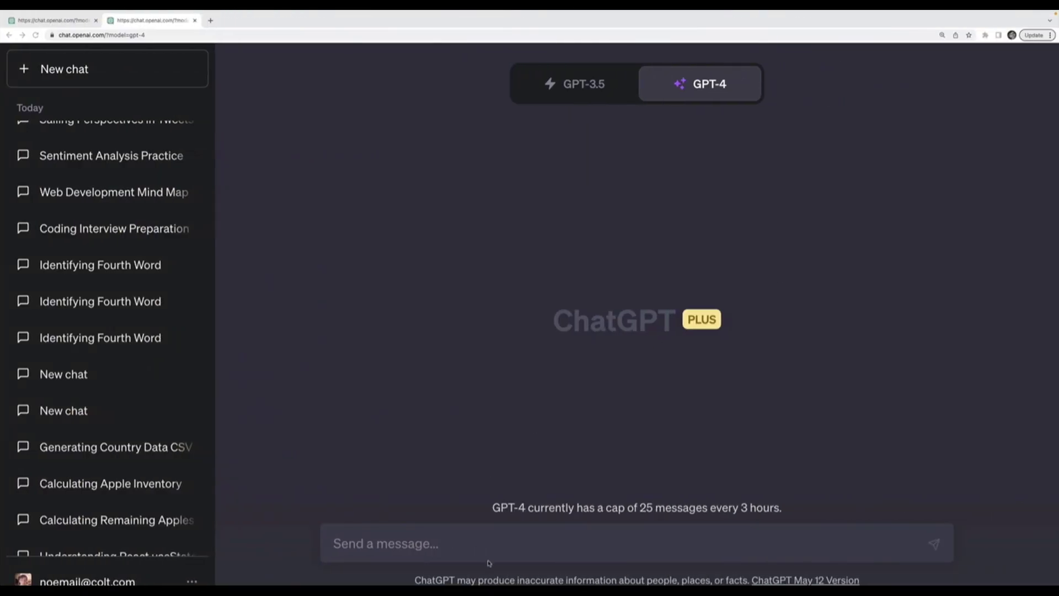
Step: Ask GPT-4 'What is the #1 song on the billboard chart right now?'
type("Who has ")
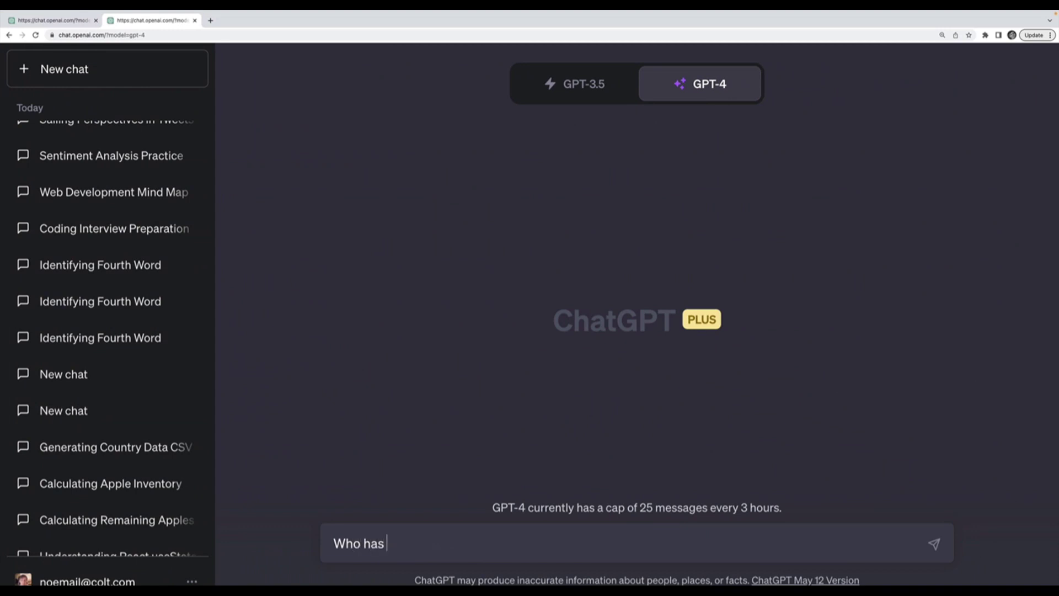
type("the #1 song on the billboard chart?")
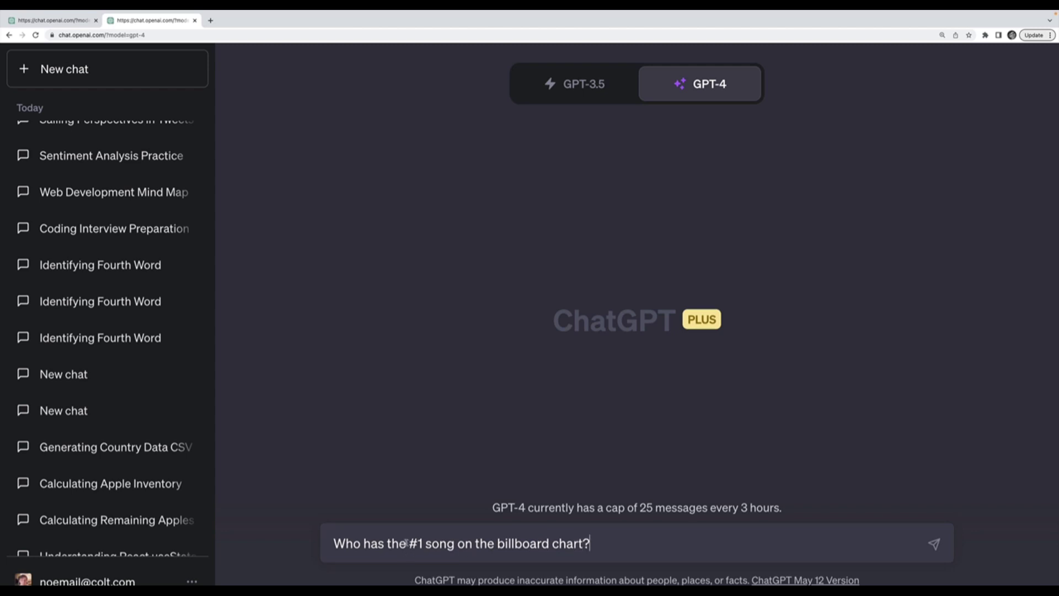
left_click_drag(386, 545, 320, 546)
type("What is")
left_click(716, 536)
key("BackSpace")
type("right now?")
key("Return")
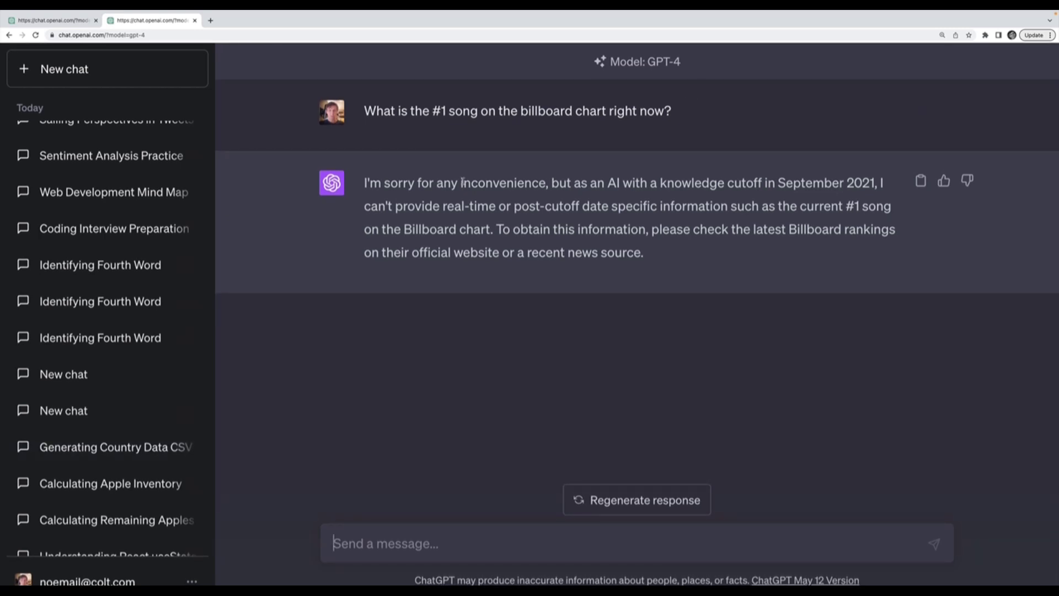
Step: Open a new chat and select the GPT-4 model
left_click(127, 79)
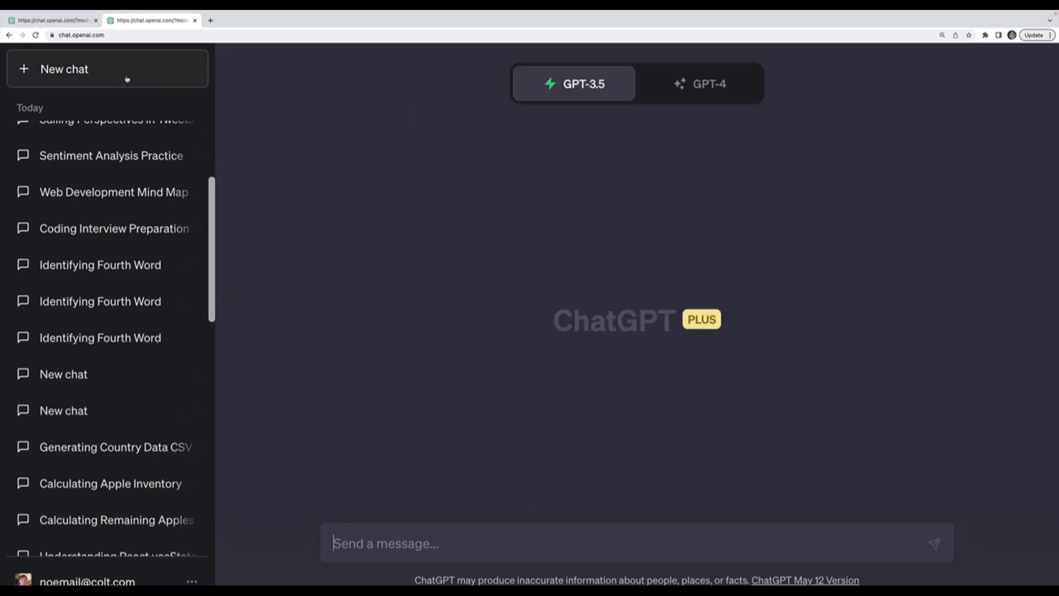
mouse_move(711, 93)
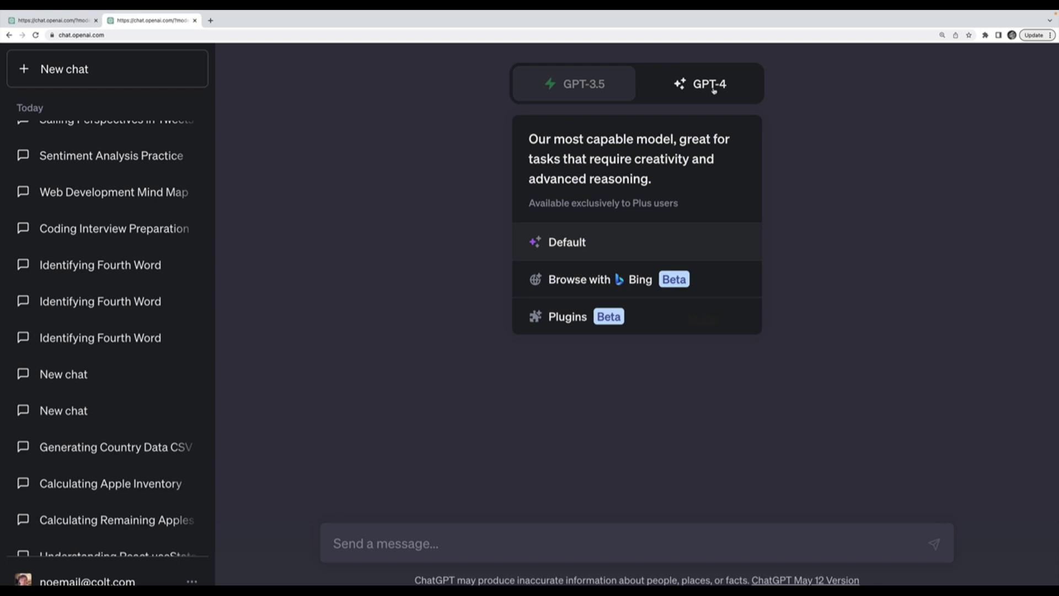
left_click(717, 92)
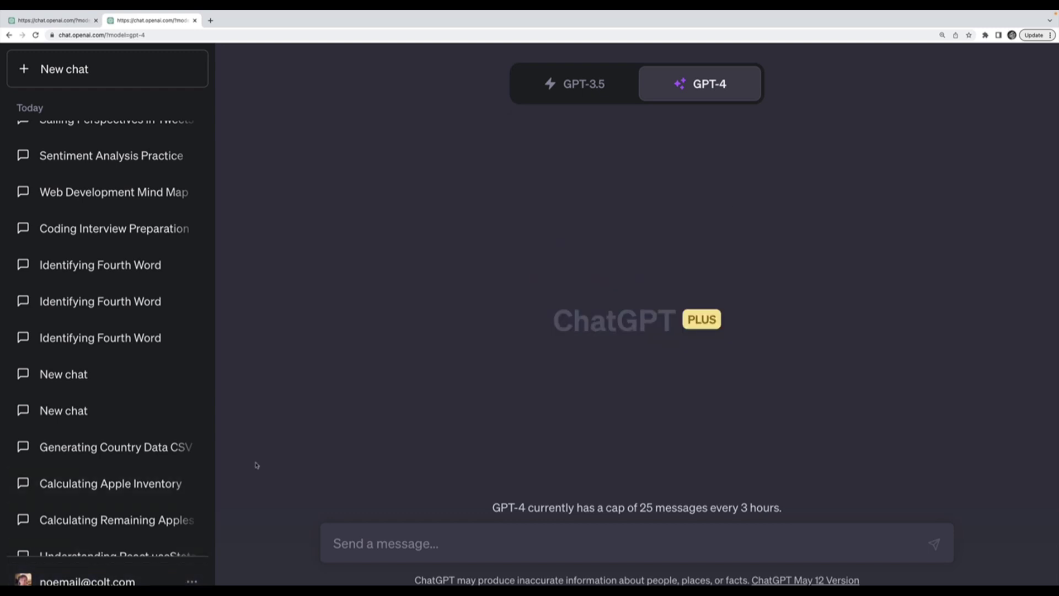
left_click(192, 580)
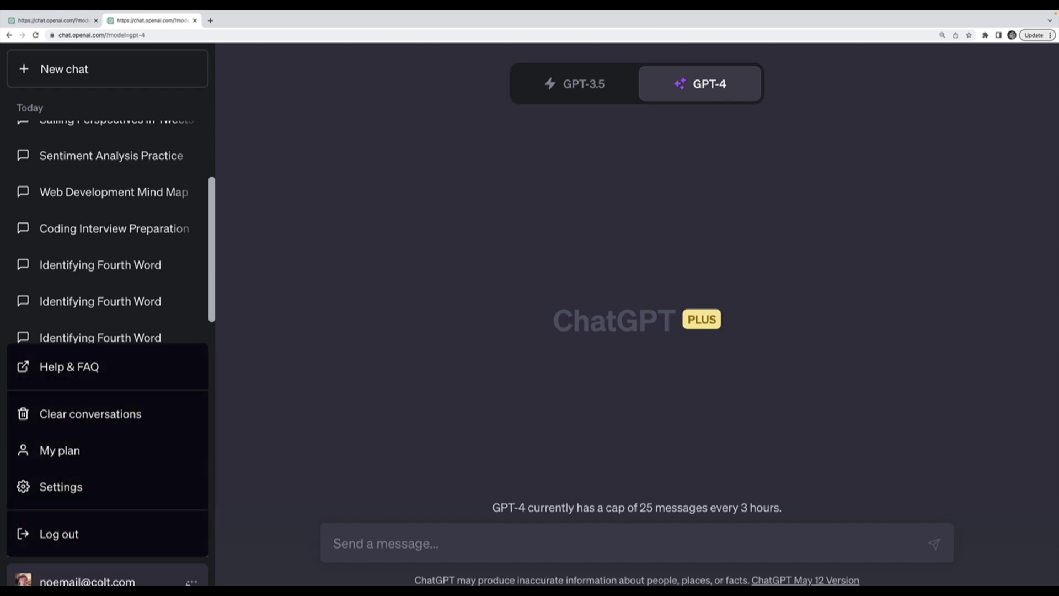
left_click(128, 487)
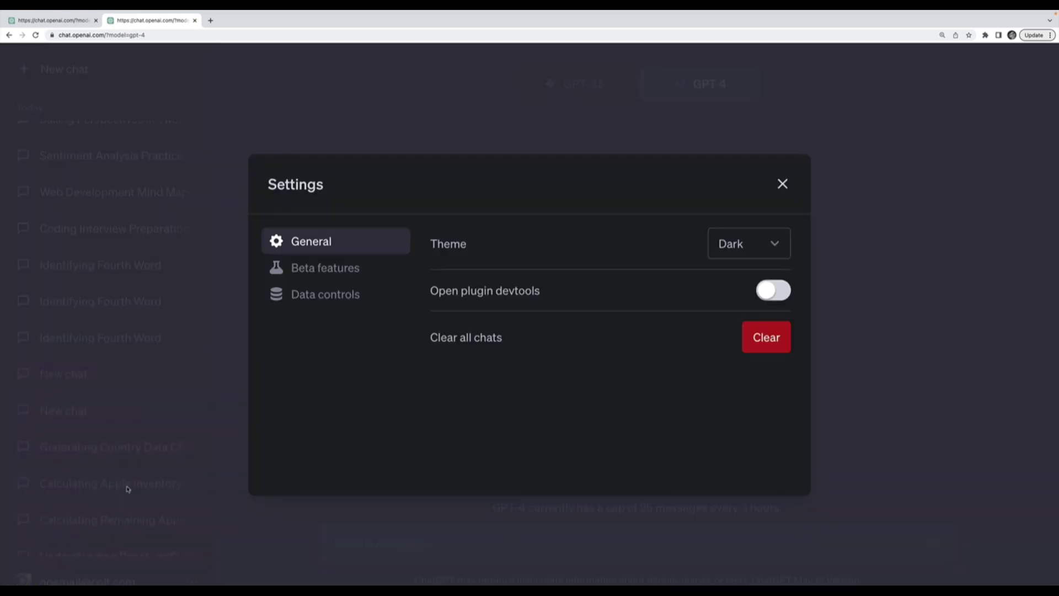
left_click(353, 272)
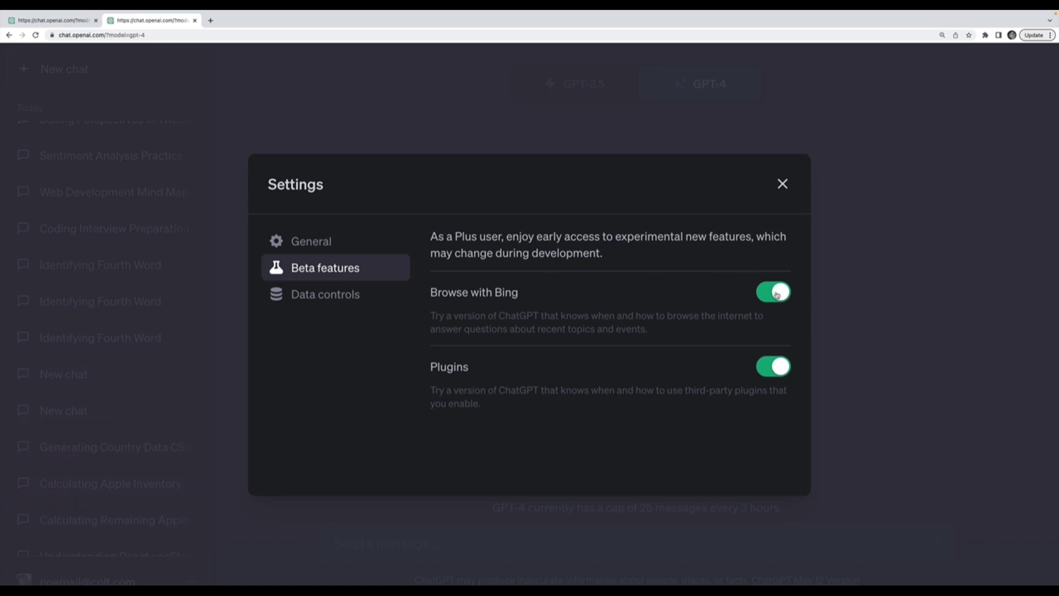
left_click_drag(463, 294, 531, 293)
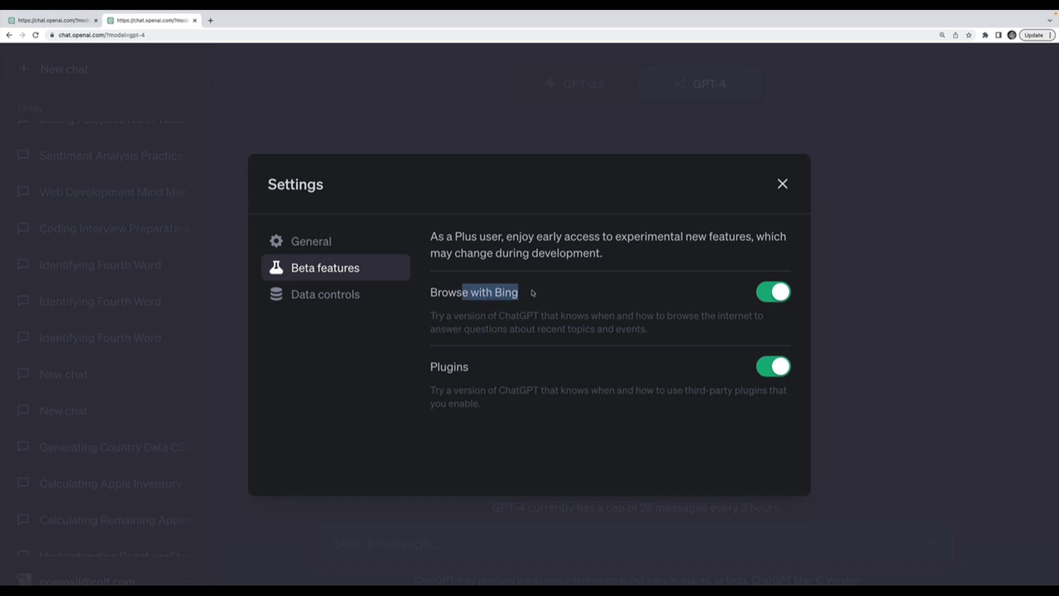
left_click_drag(700, 344, 550, 316)
left_click(550, 316)
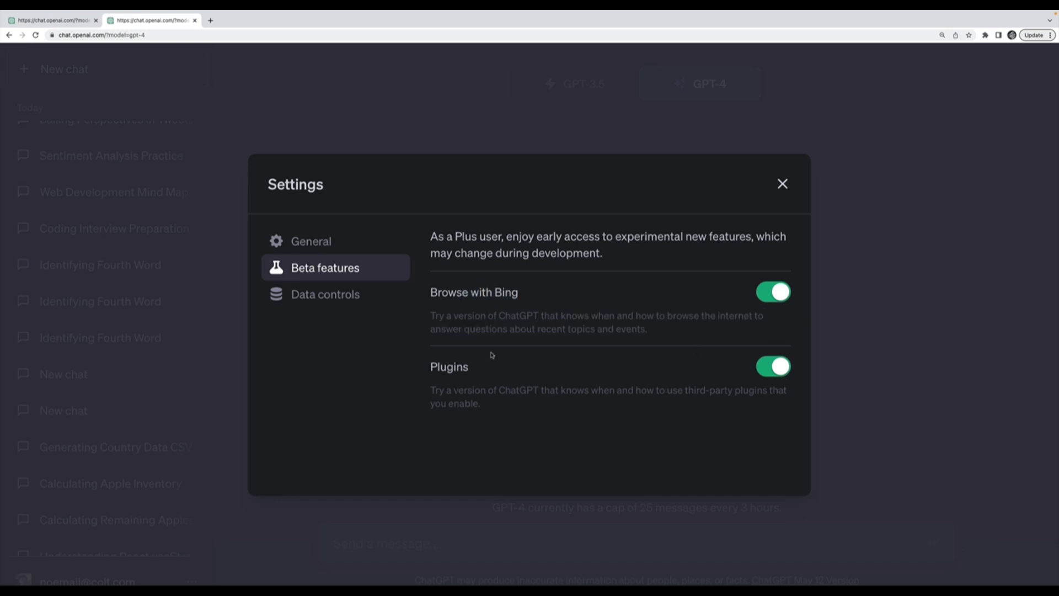
left_click_drag(439, 381, 493, 411)
left_click(493, 411)
left_click_drag(651, 330, 480, 277)
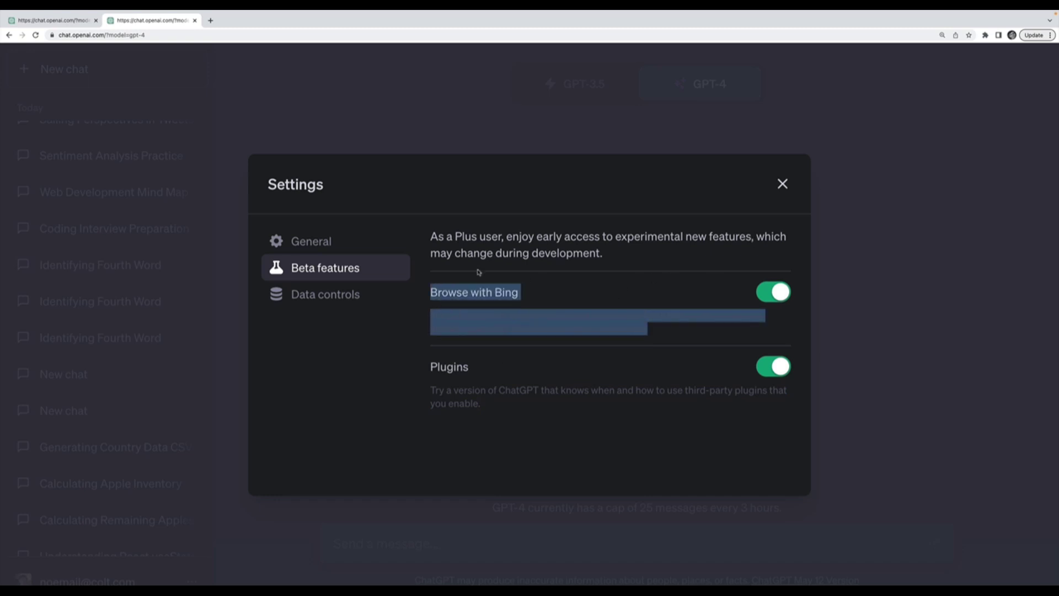
left_click(556, 295)
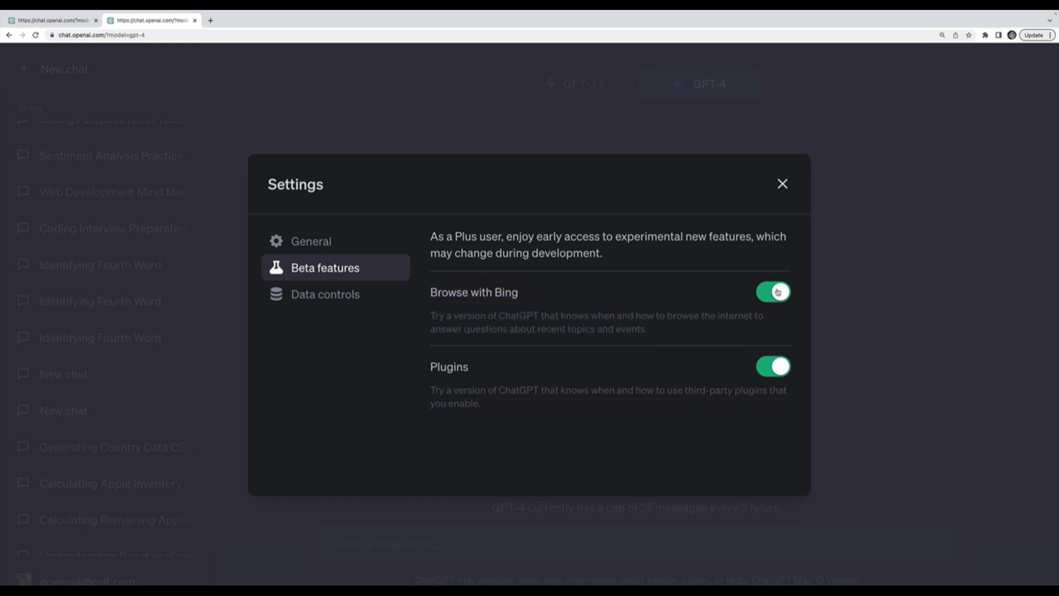
left_click(783, 185)
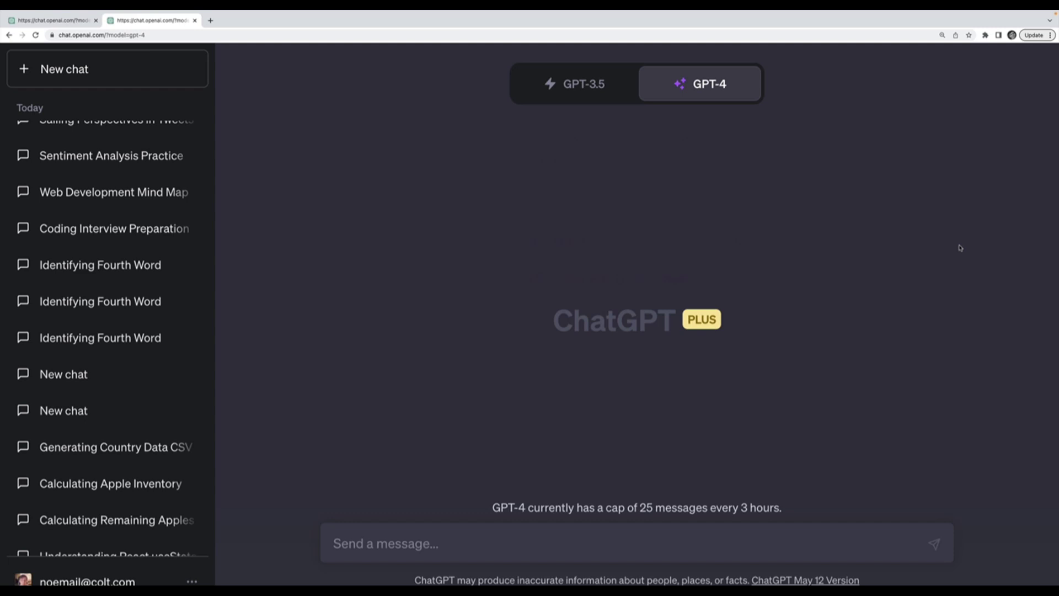
Step: Switch GPT-4 from Default to the Browse with Bing mode
mouse_move(721, 66)
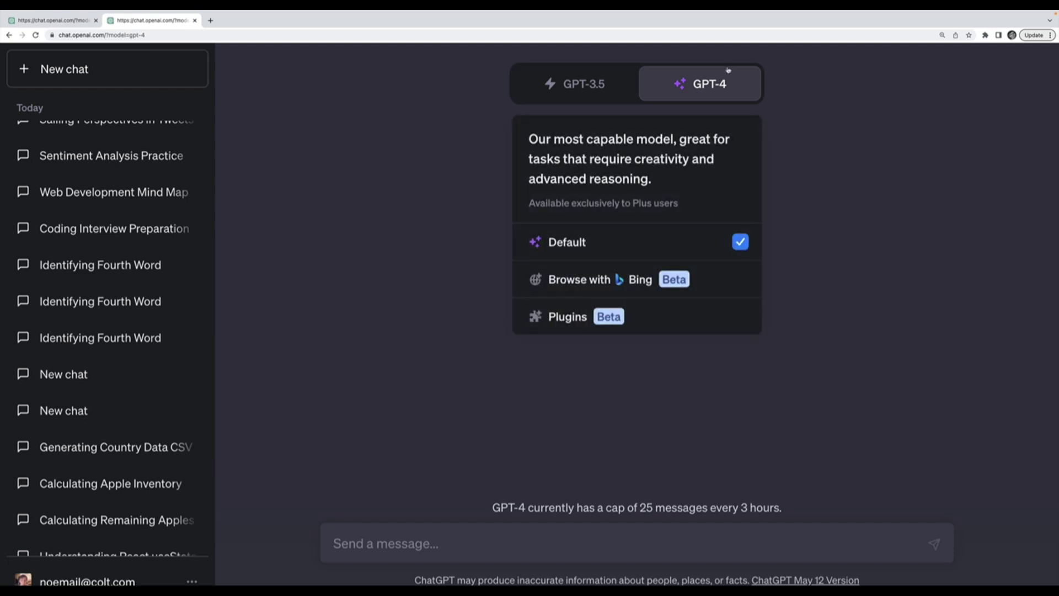
left_click(618, 285)
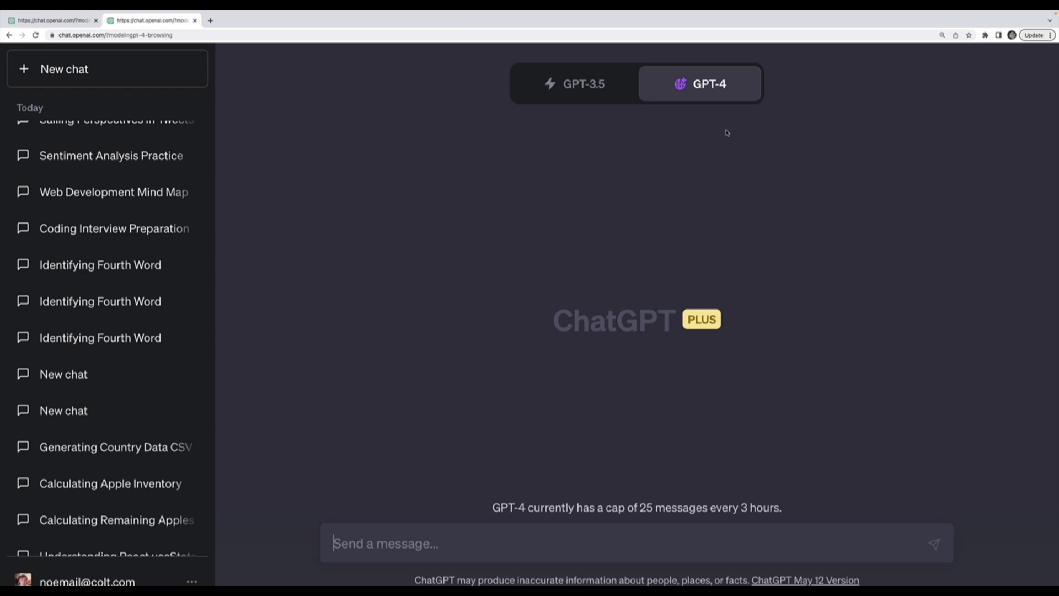
mouse_move(678, 91)
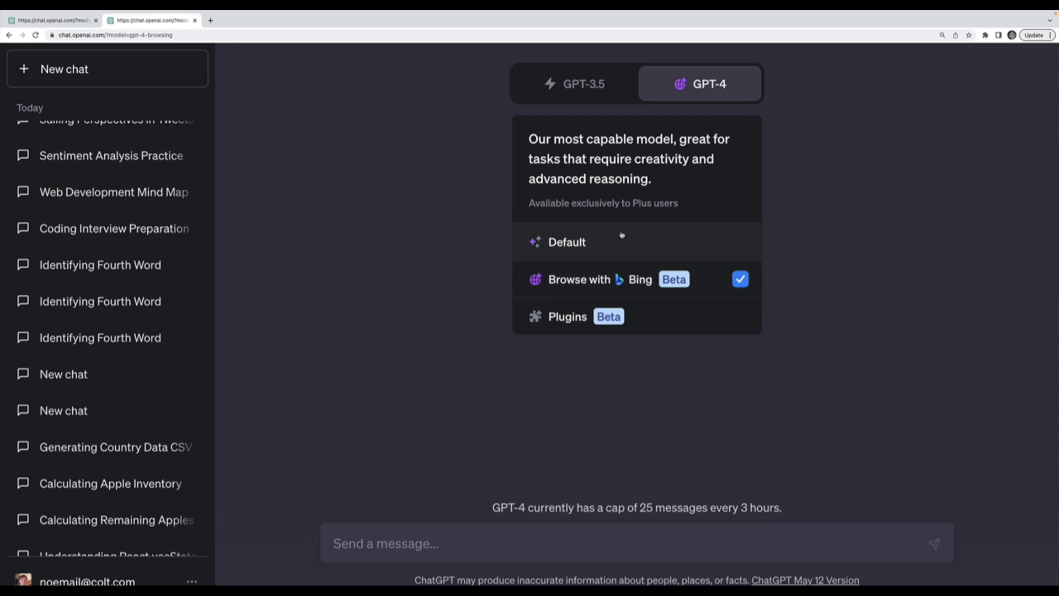
left_click(611, 288)
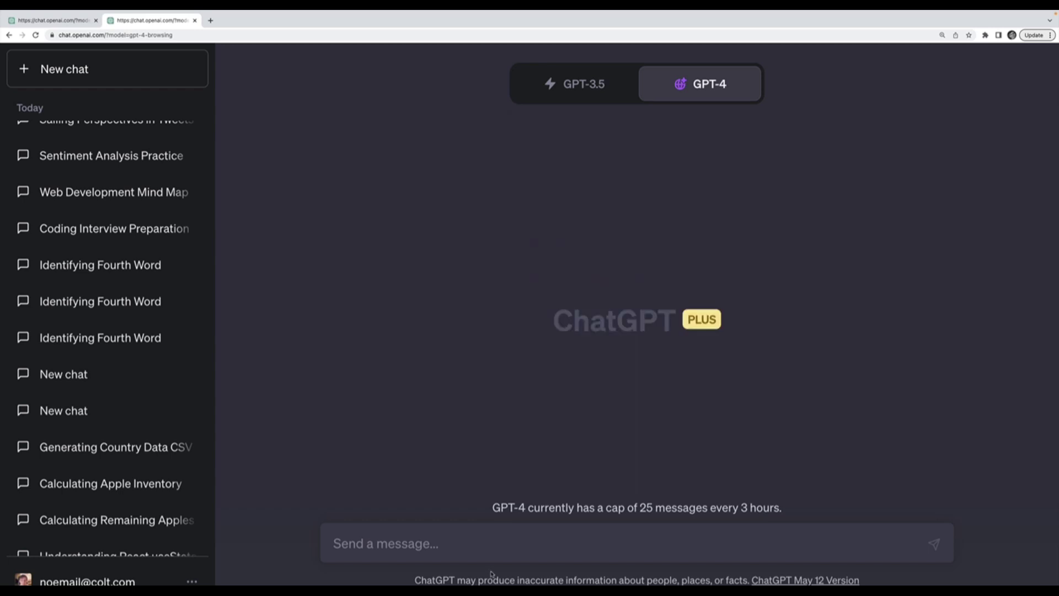
Step: Ask the browsing model 'What is the #1 song on the billboard charts right now?'
left_click(517, 543)
type("W")
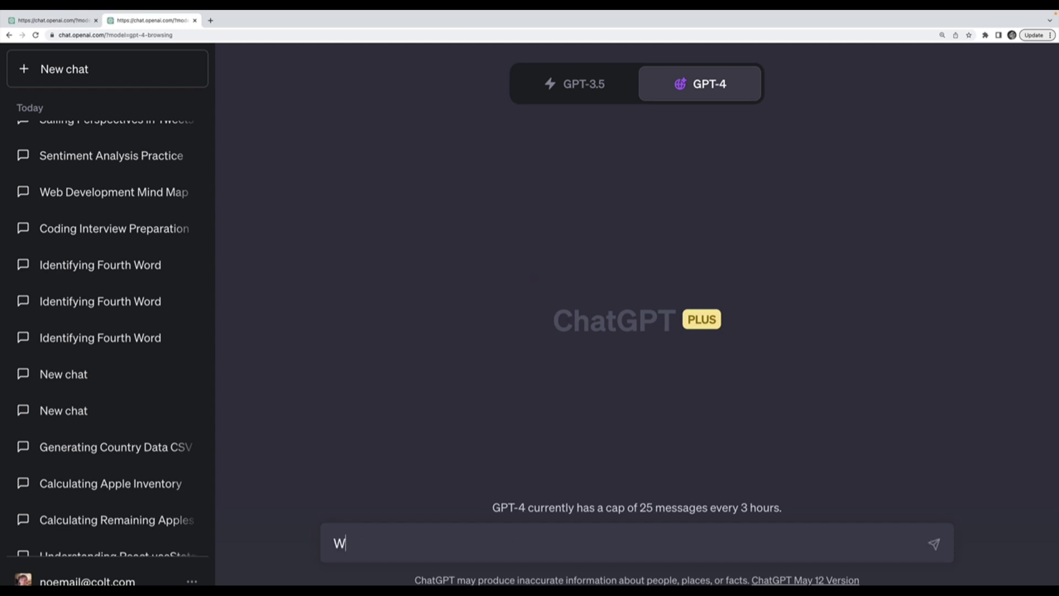
type("hat is the #1 song on the billboard charts right now?")
key("Return")
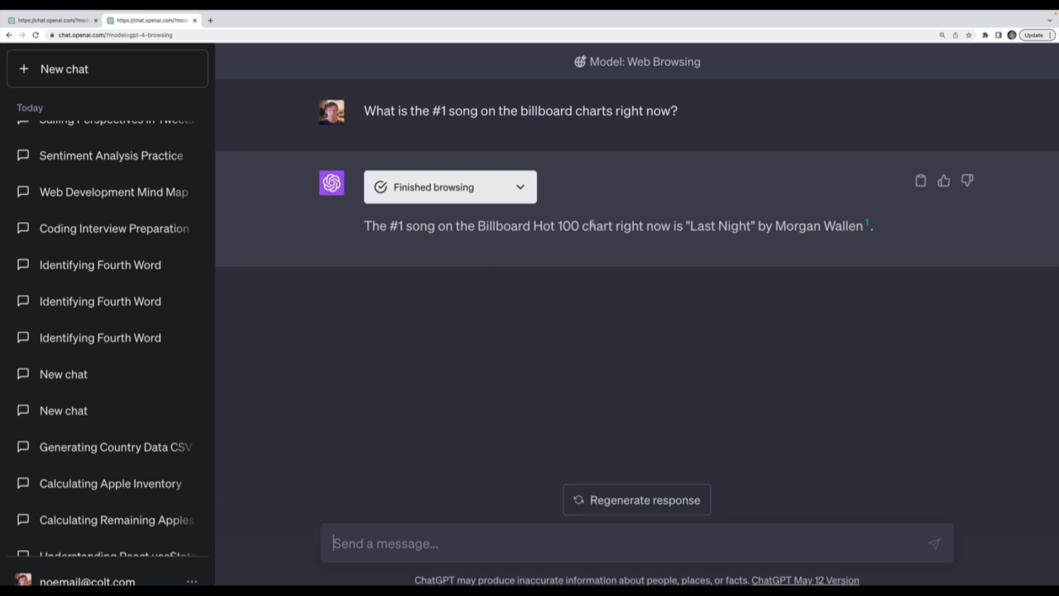
Step: Highlight the browsed answer naming 'Last Night' by Morgan Wallen
left_click_drag(592, 224, 862, 226)
left_click(755, 257)
left_click(817, 319)
triple_click(628, 226)
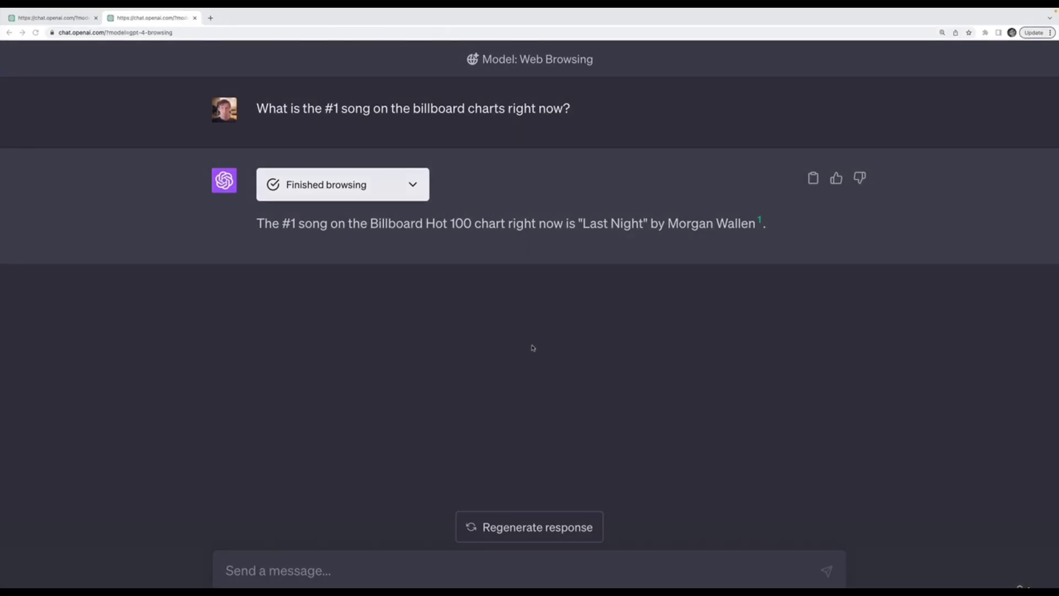
left_click(586, 324)
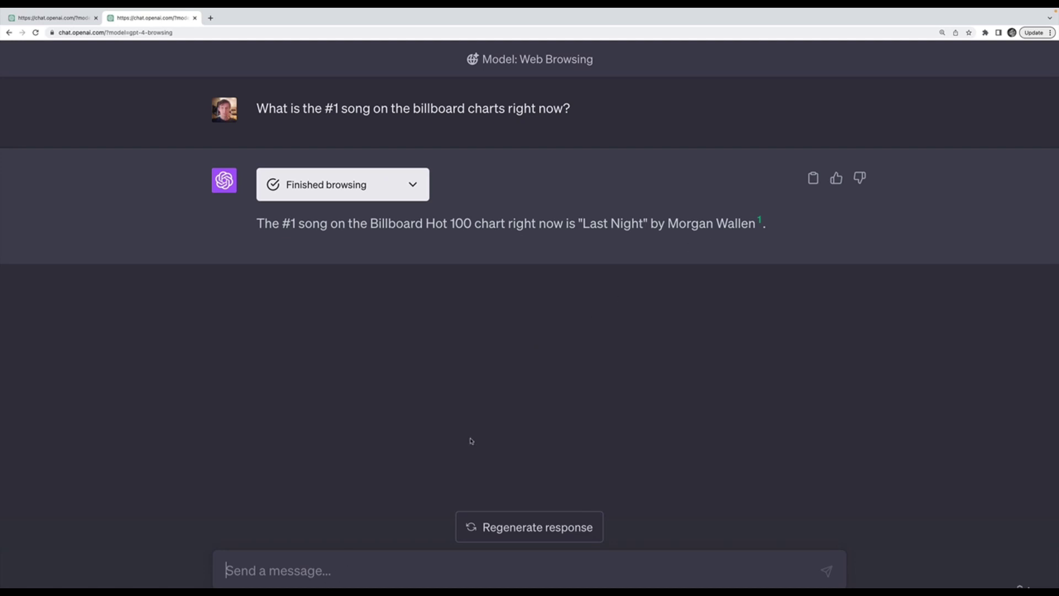
Step: Ask 'What 3 stocks gained the most value today?'
type("Wh")
key("BackSpace")
key("BackSpace")
type("What 3 stocks")
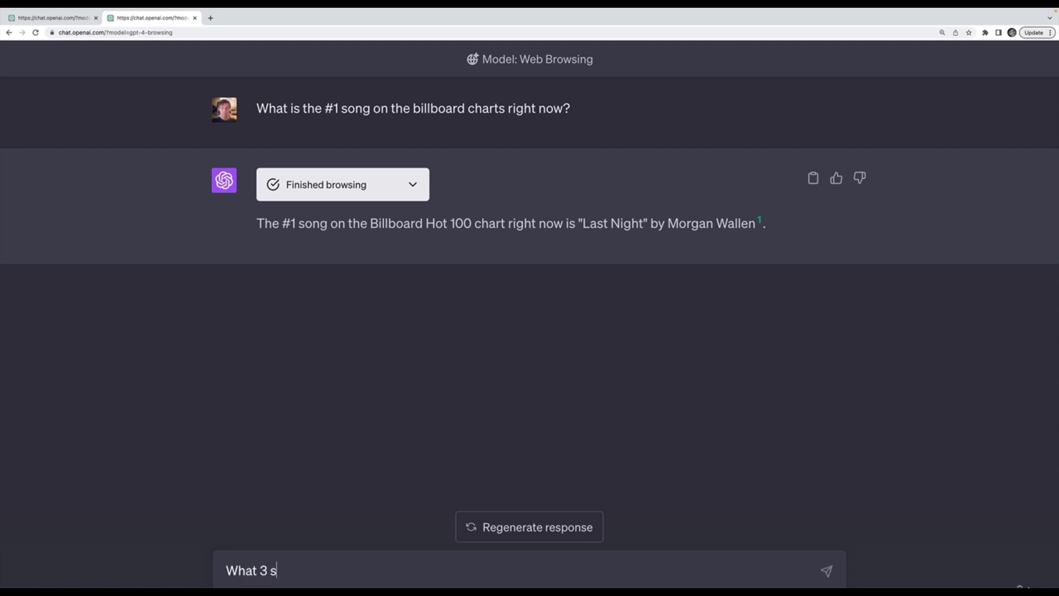
type(" gained the most vlaue")
key("BackSpace")
key("BackSpace")
key("BackSpace")
key("BackSpace")
type("alue today?")
key("Return")
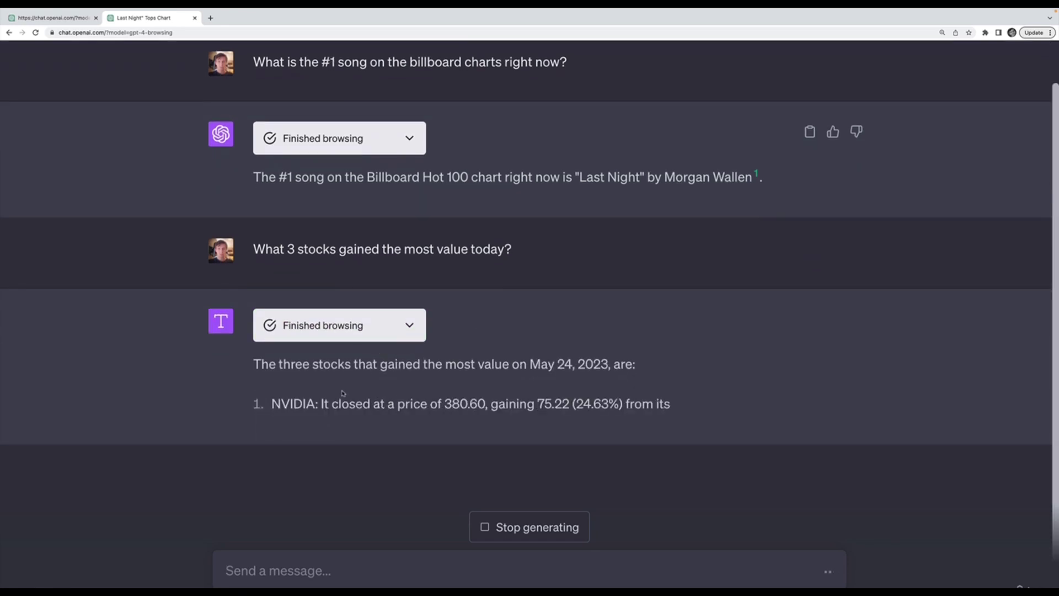
Step: Highlight the NVIDIA, AMD and Marvell Technology result lines in the answer
left_click_drag(272, 380, 370, 380)
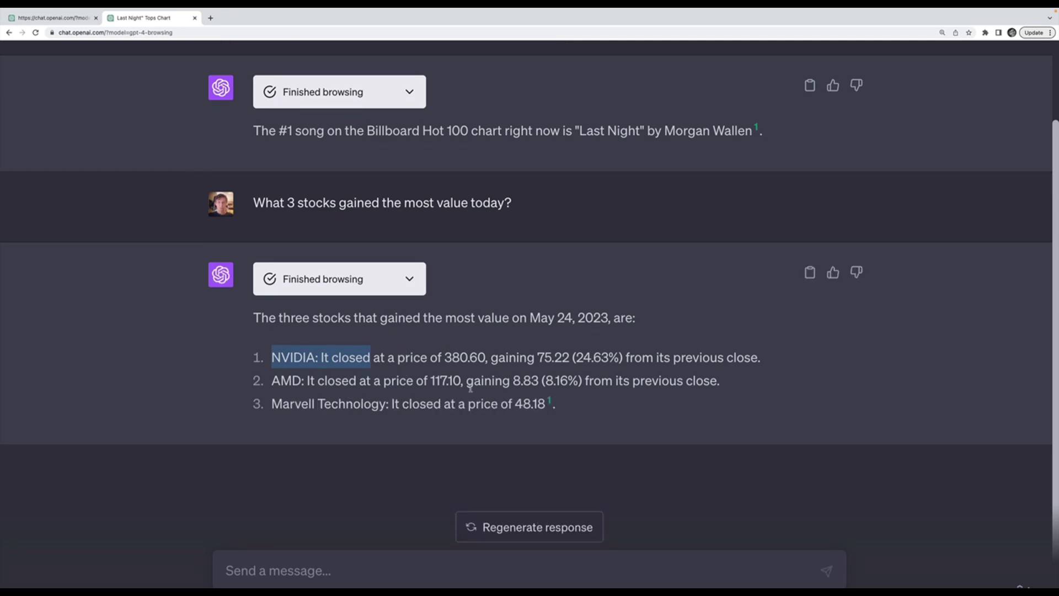
left_click(513, 384)
left_click_drag(368, 380, 564, 356)
left_click(566, 358)
triple_click(578, 380)
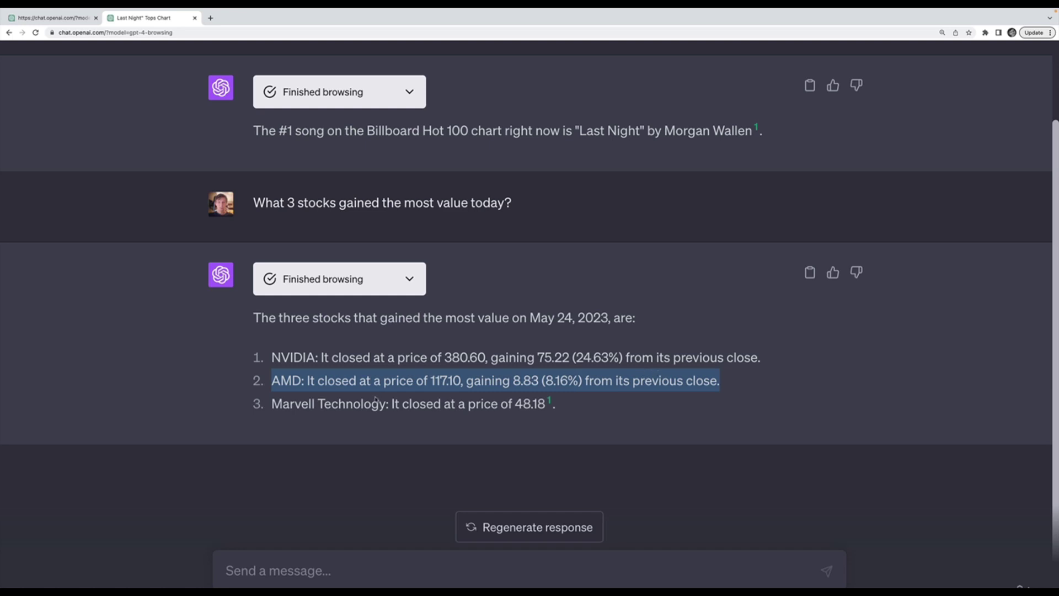
left_click_drag(367, 406, 469, 406)
triple_click(471, 408)
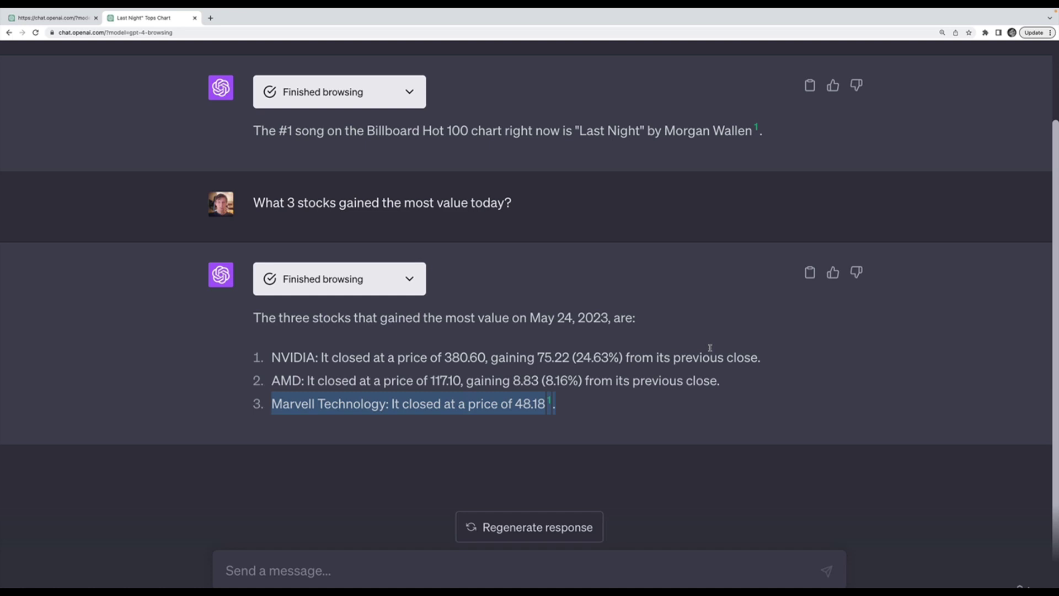
left_click(346, 533)
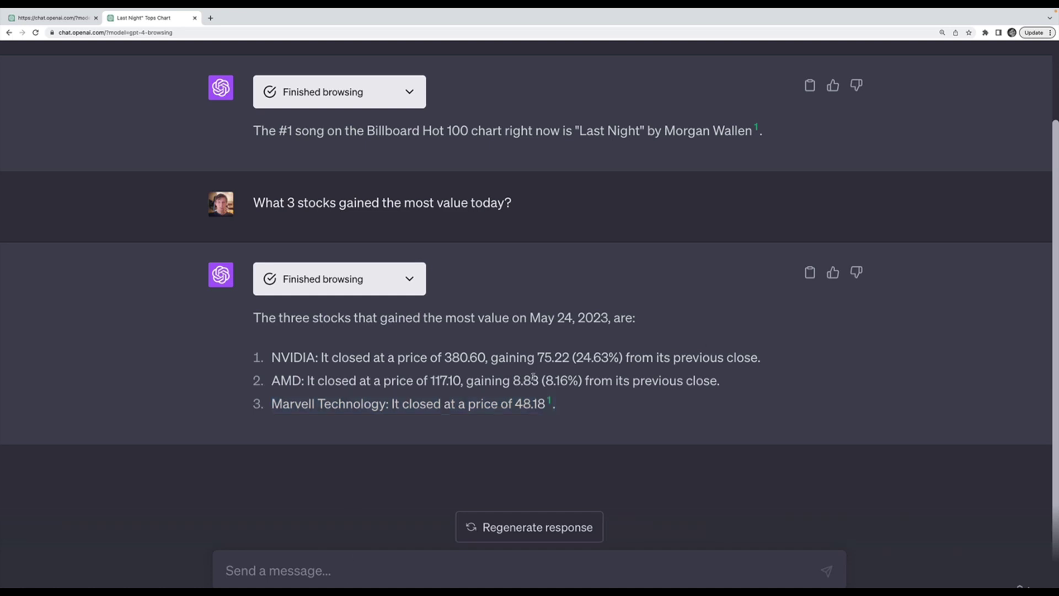
Step: Send 'Generate me short summaries of today's top 3 news stories.'
type("Sum")
key("BackSpace")
key("BackSpace")
key("BackSpace")
type("Ge")
key("BackSpace")
key("BackSpace")
type("Generate me")
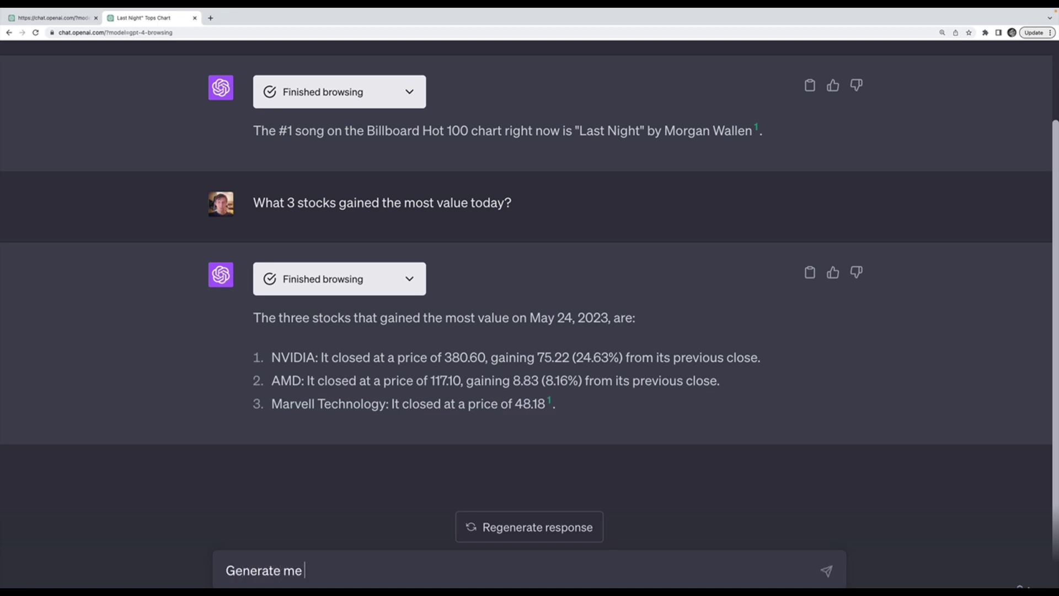
type(" summaries of to")
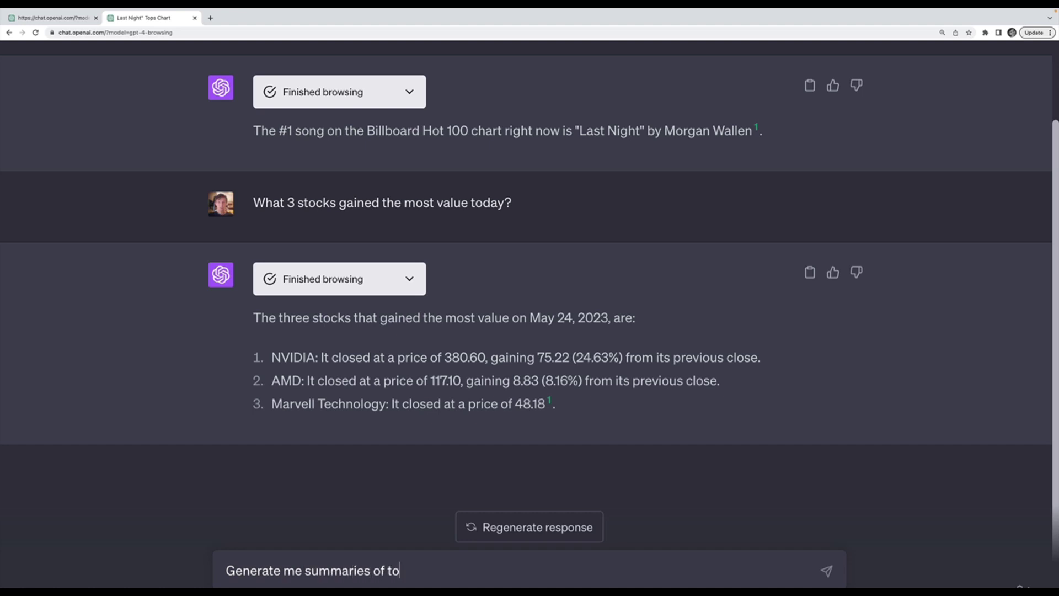
type("day's top 3 news stories.")
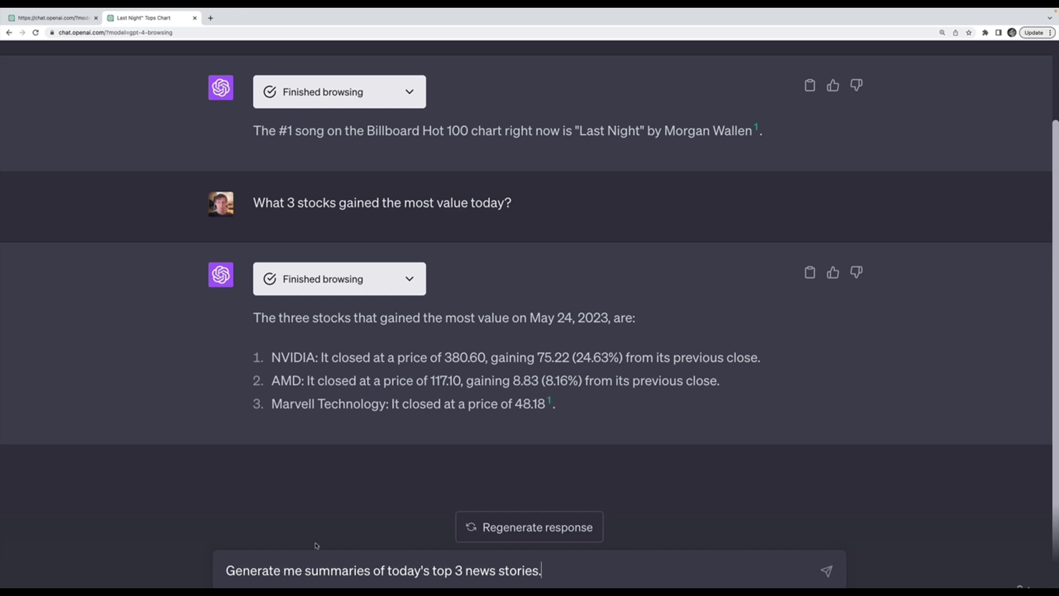
left_click(305, 570)
type("short")
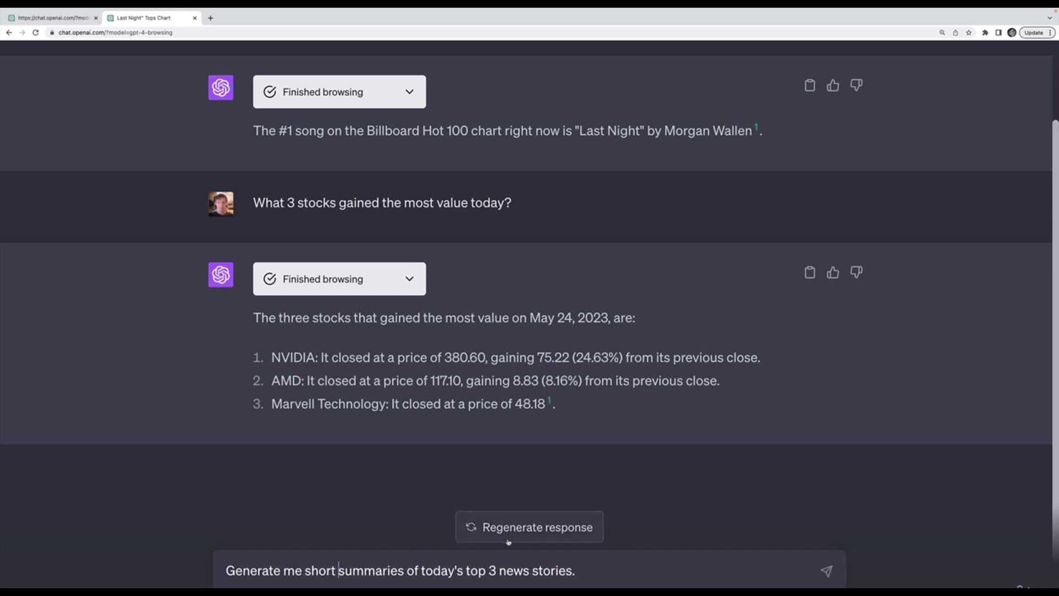
left_click(607, 569)
key("Return")
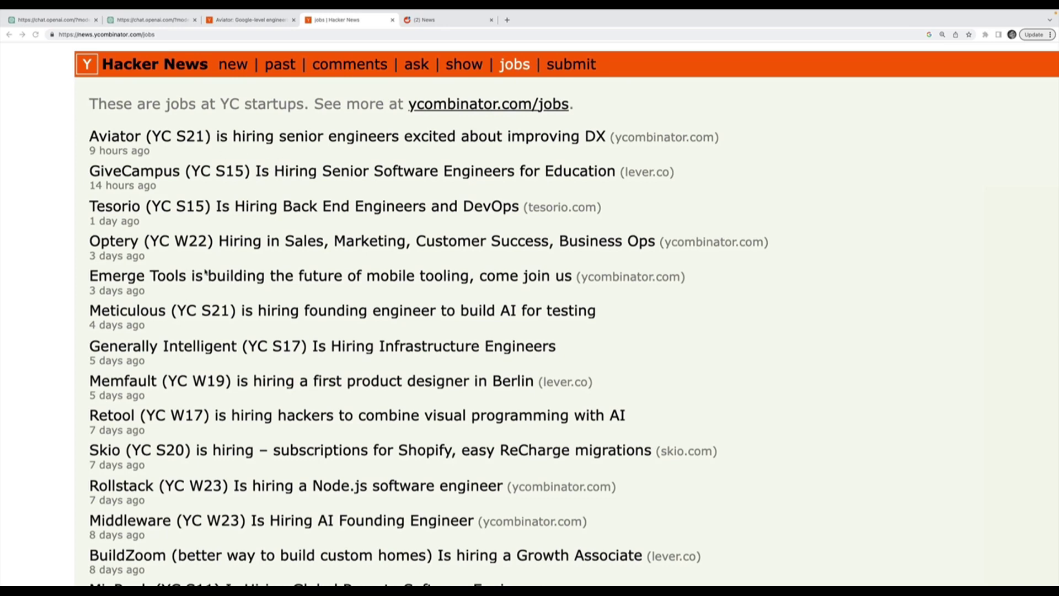
scroll(205, 273, "down", 14)
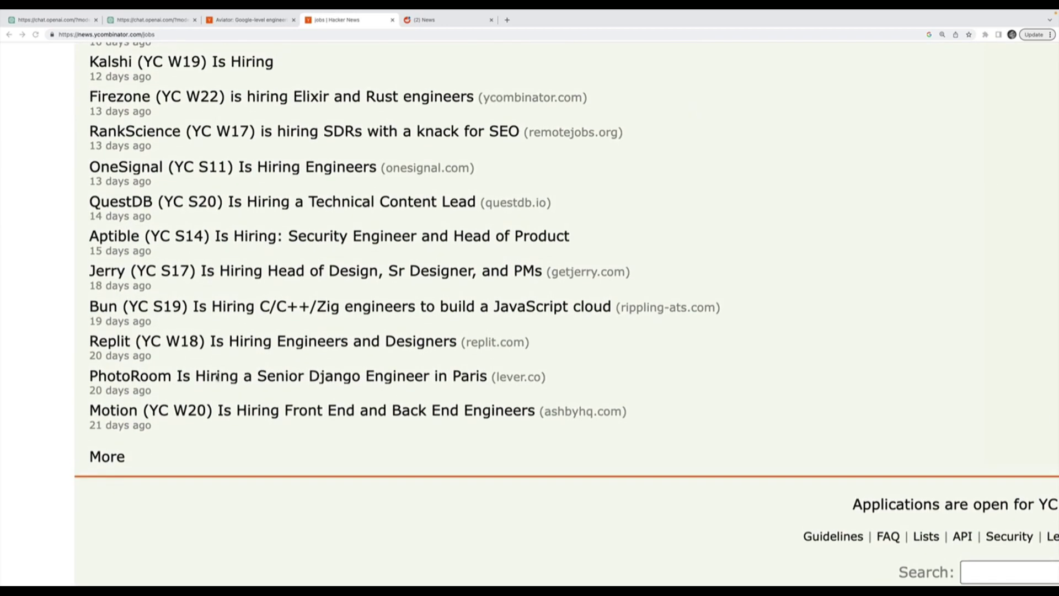
scroll(216, 376, "up", 14)
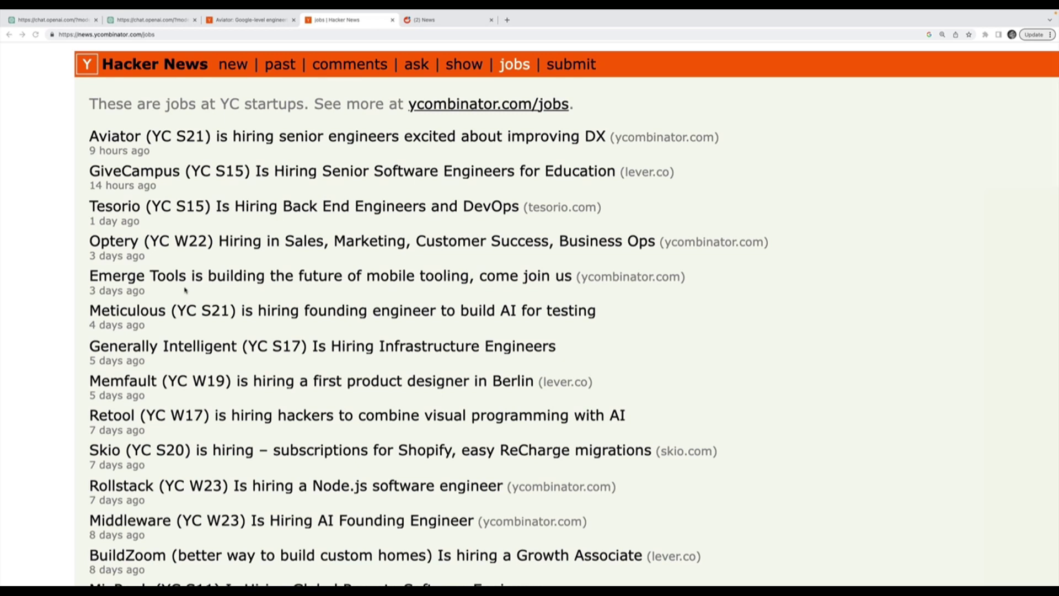
left_click(202, 36)
key("super+c")
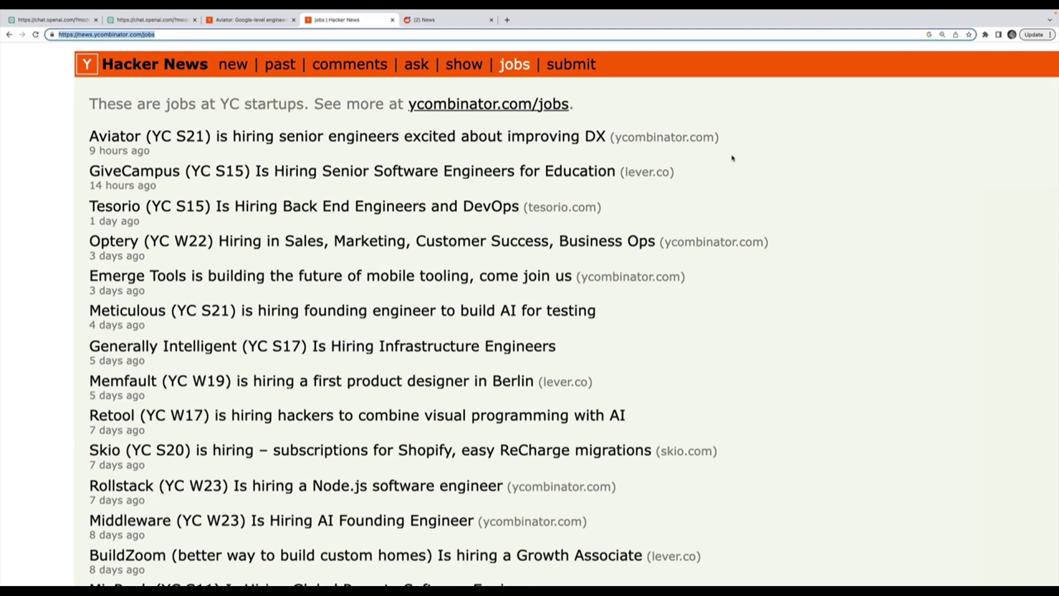
Step: Back in ChatGPT, begin the prompt 'Browse the Hacker News job board here:' with the pasted jobs URL
key("super+2")
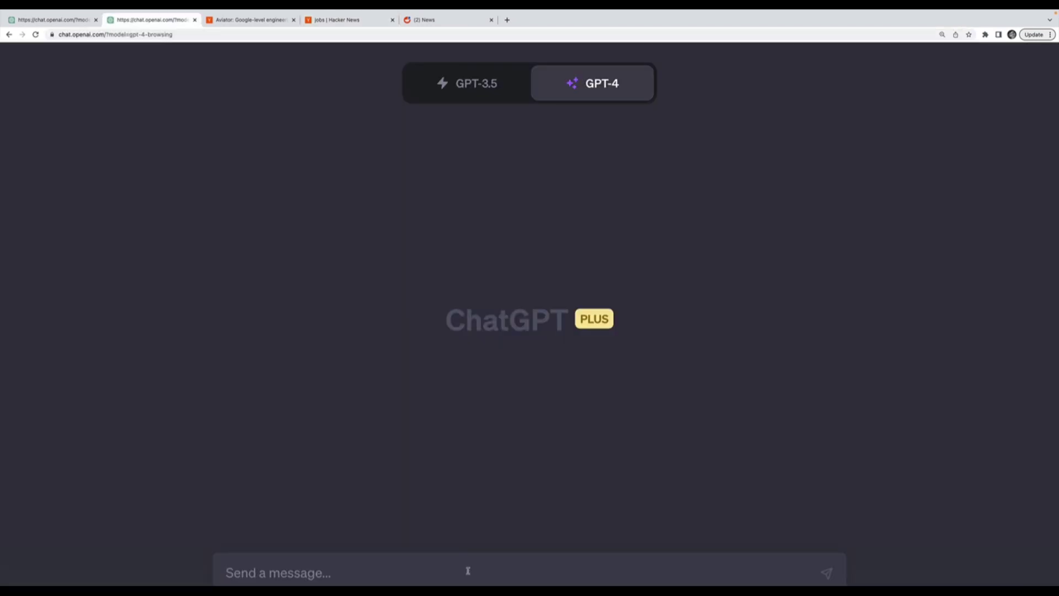
type("Browse")
key("BackSpace")
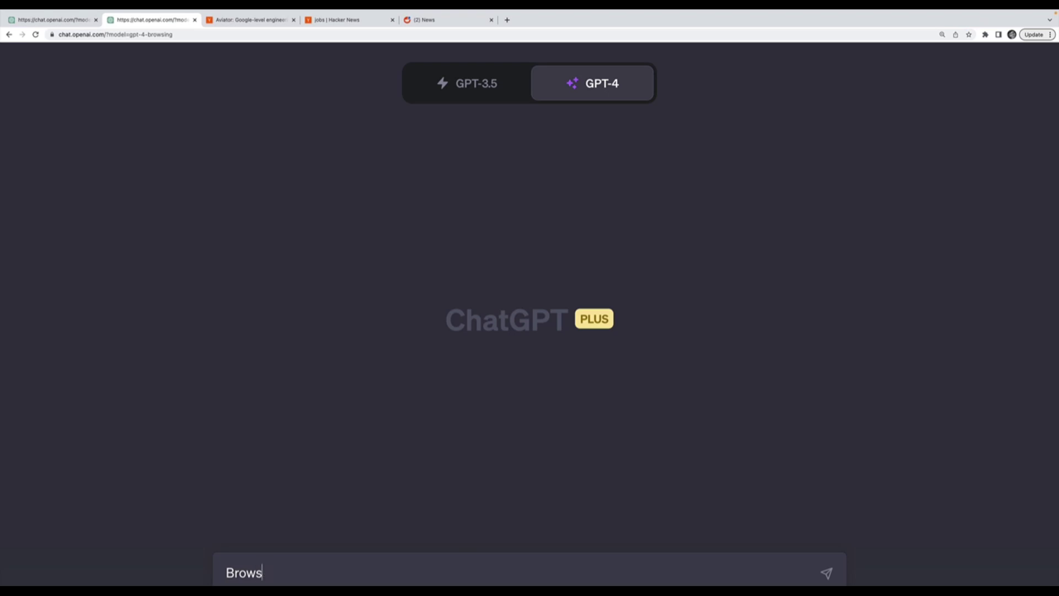
type("e the Hck")
key("BackSpace")
type("a")
key("BackSpace")
key("BackSpace")
key("super+plus")
type("acker New")
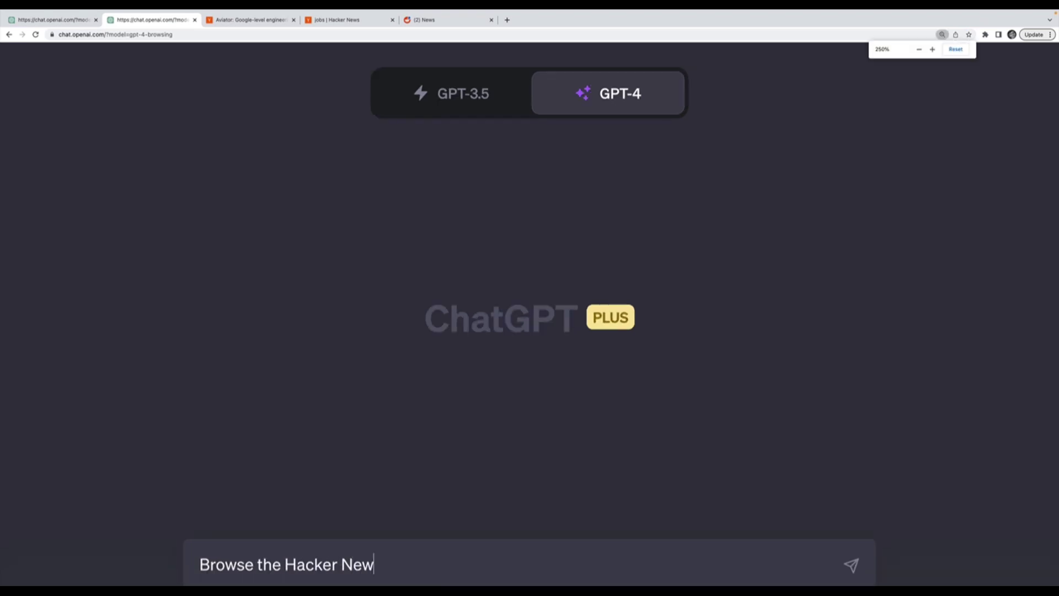
type("s job board he")
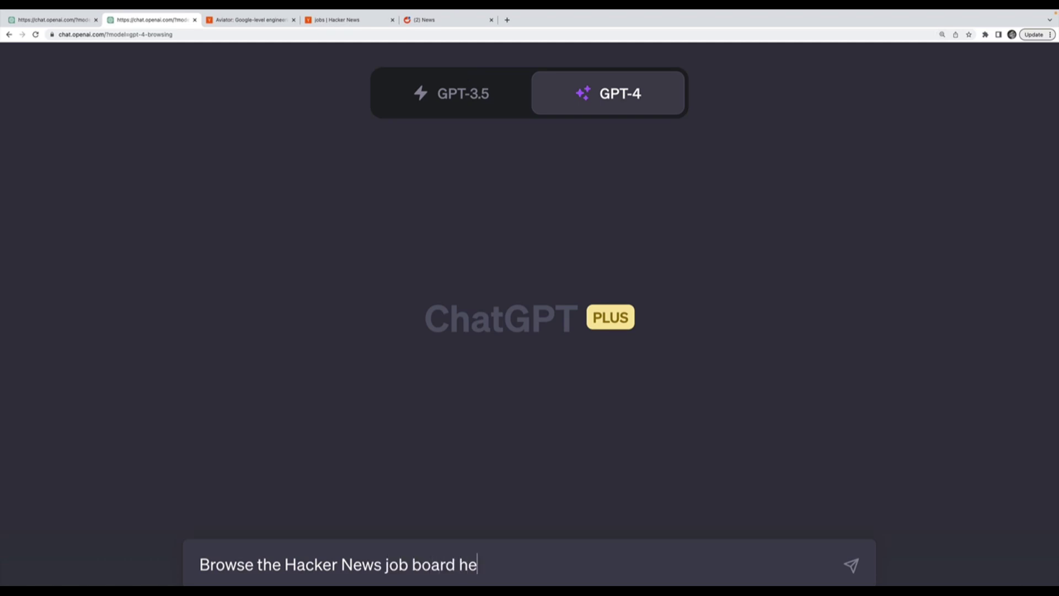
type("re:")
key("super+v")
key("shift+Return")
Step: Request the first 5 companies' money raised, output as a markdown table, and send
type("Extract the na")
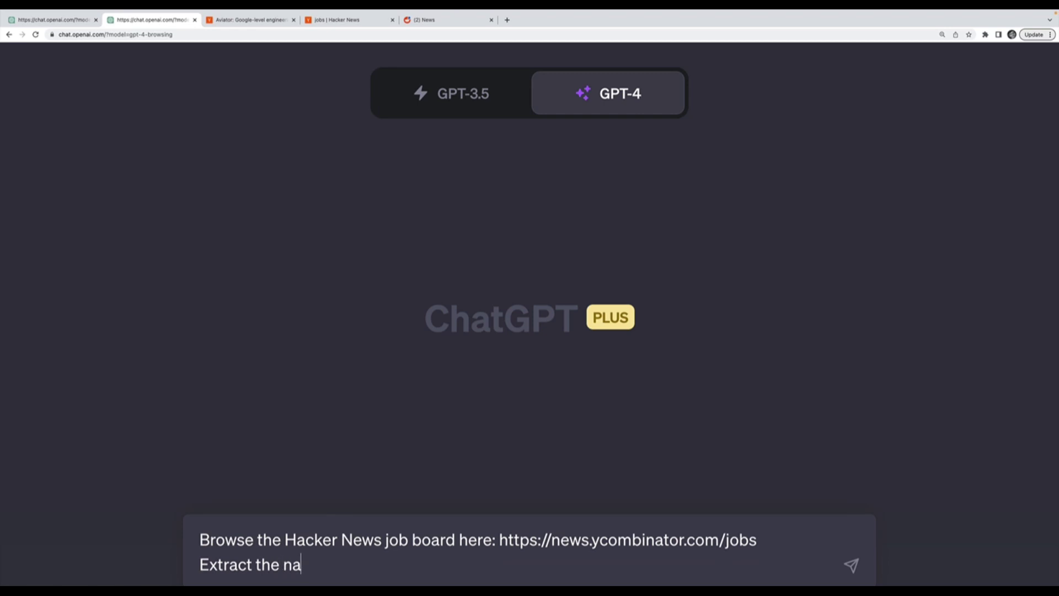
type("mes of the first 5 ")
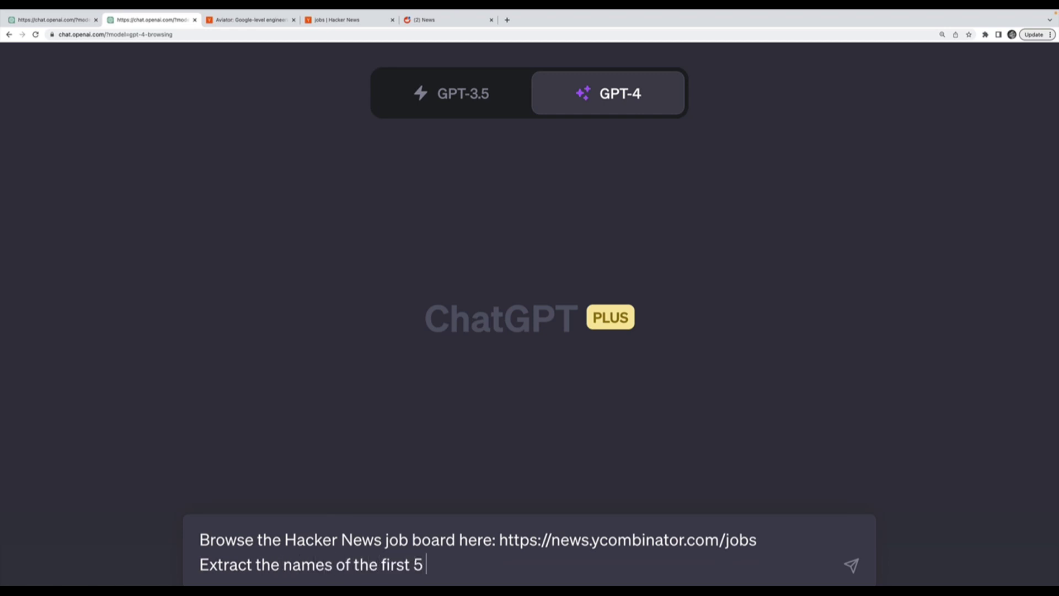
type("companies who hav")
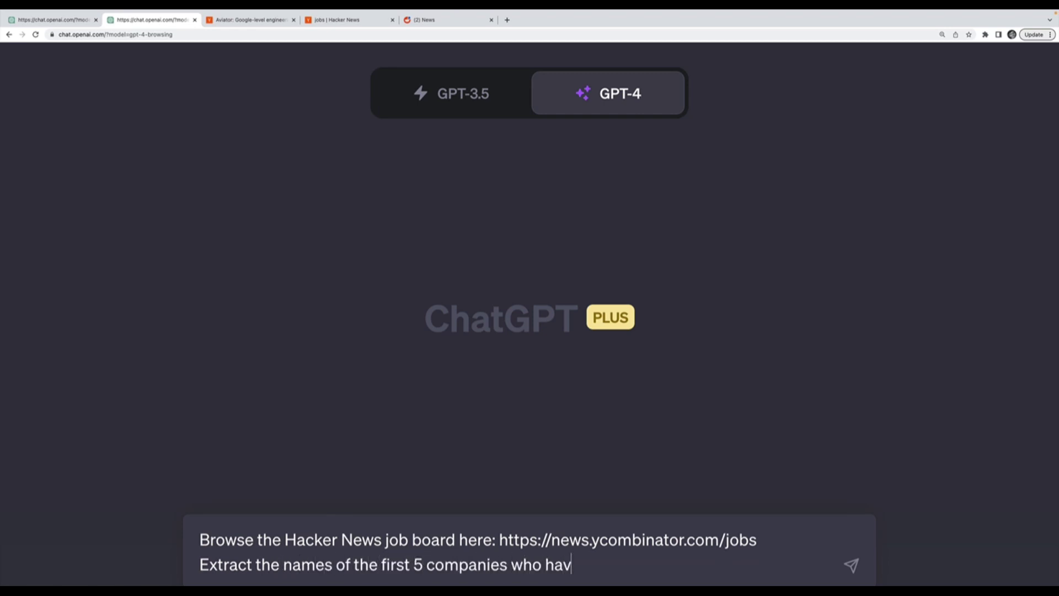
type("e posted on the board")
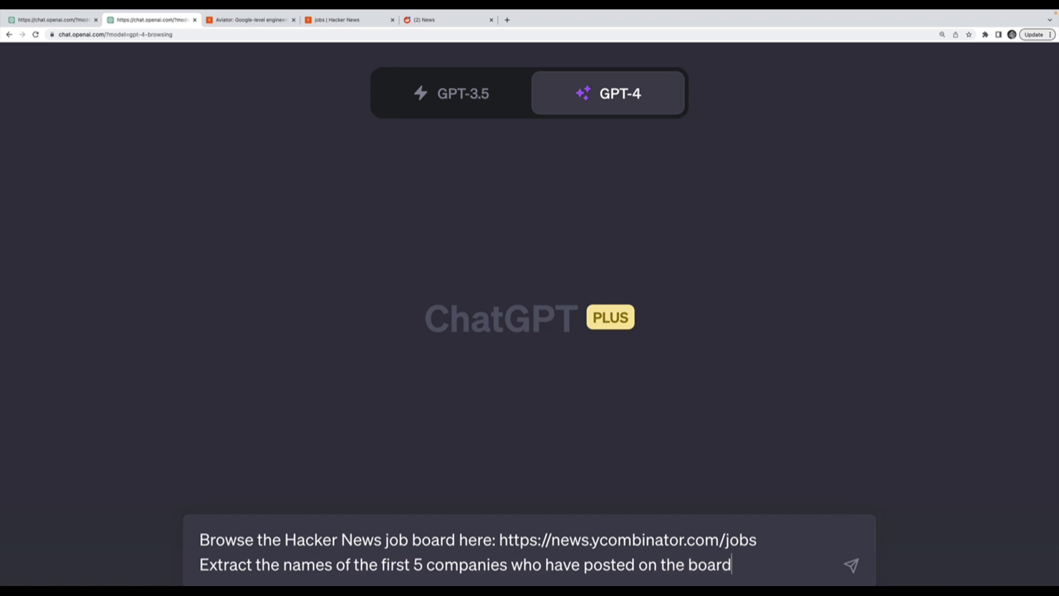
type(".  For each ofhte c")
key("BackSpace")
key("BackSpace")
key("BackSpace")
key("BackSpace")
key("BackSpace")
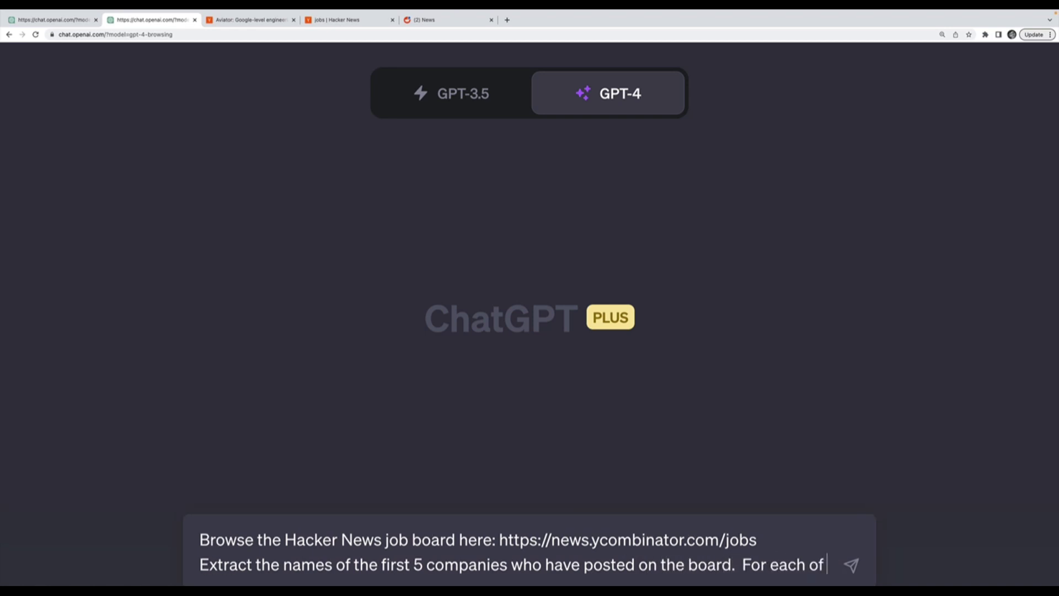
type("the companies find out h")
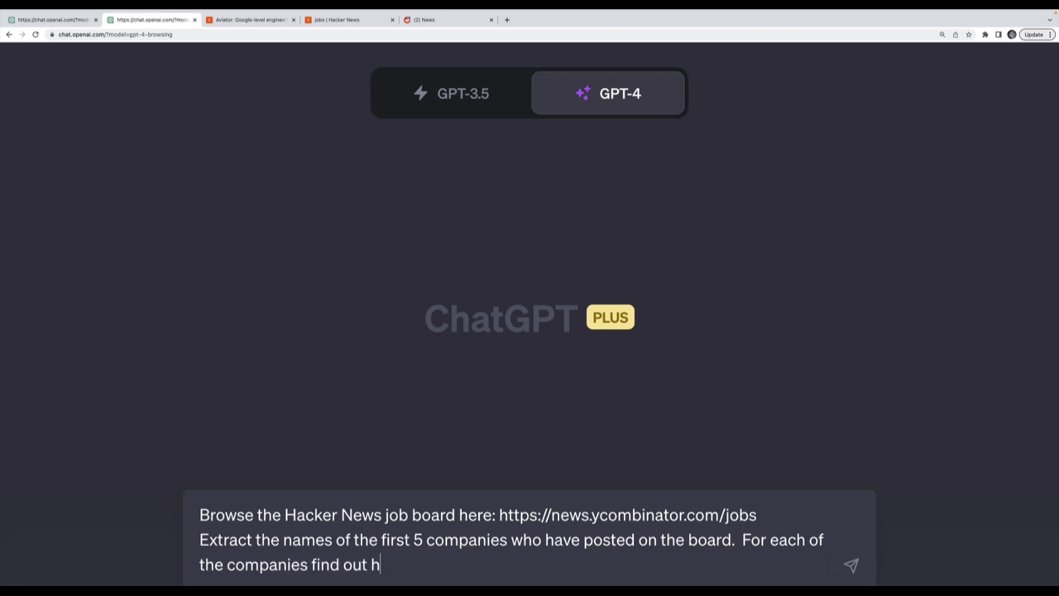
type("ow much money")
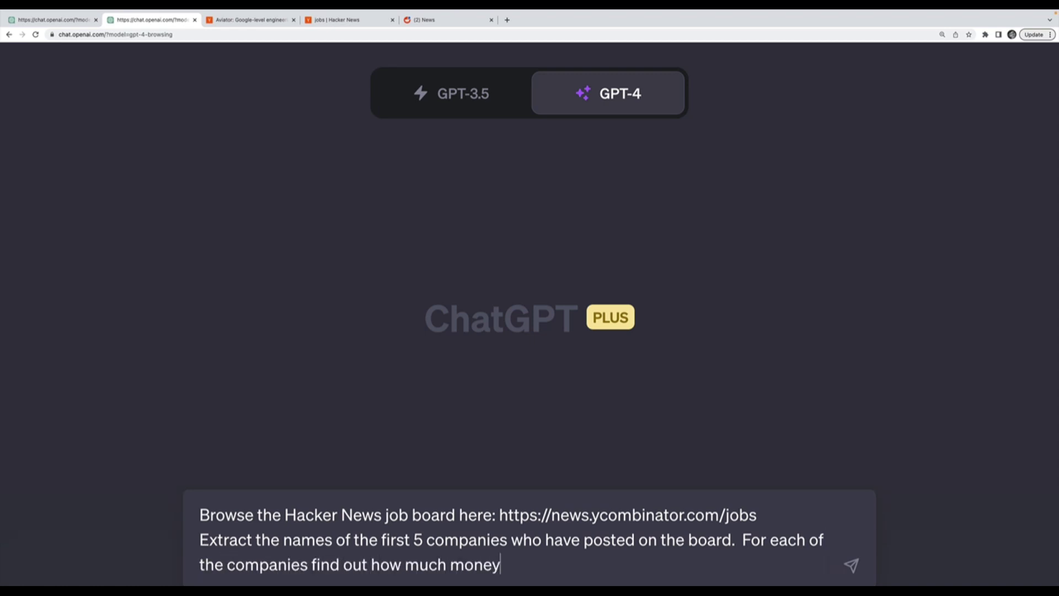
type(" they have raised.")
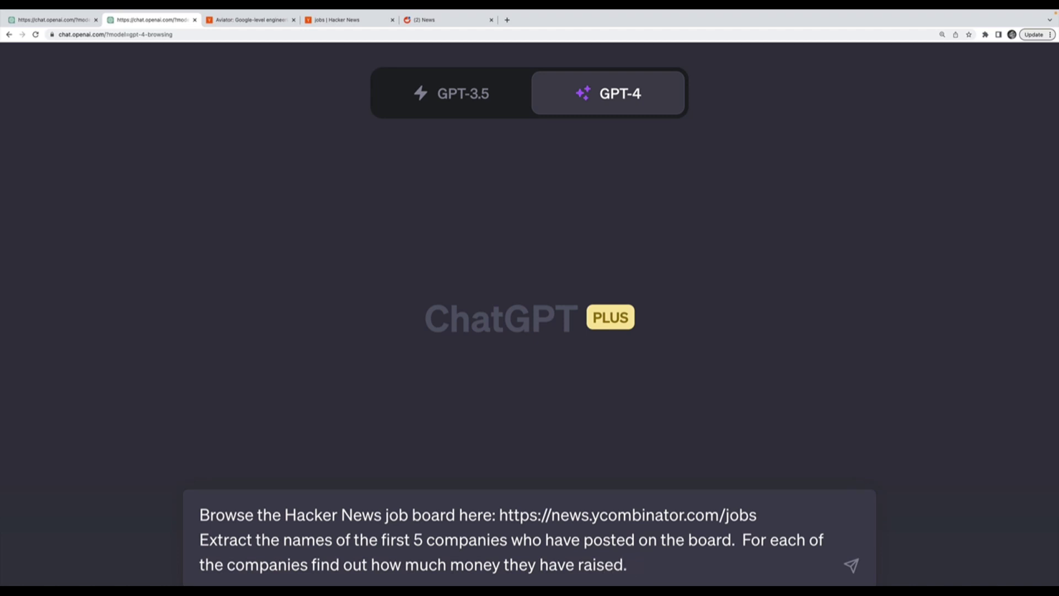
type("  Ret")
key("BackSpace")
key("BackSpace")
key("BackSpace")
type("Output the data as a markdown table.")
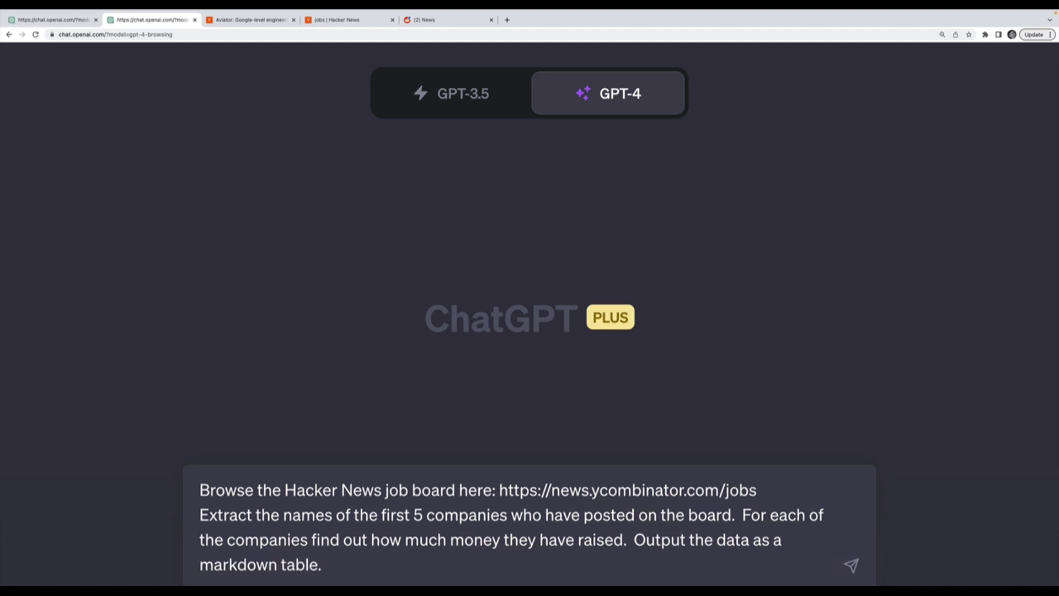
key("Return")
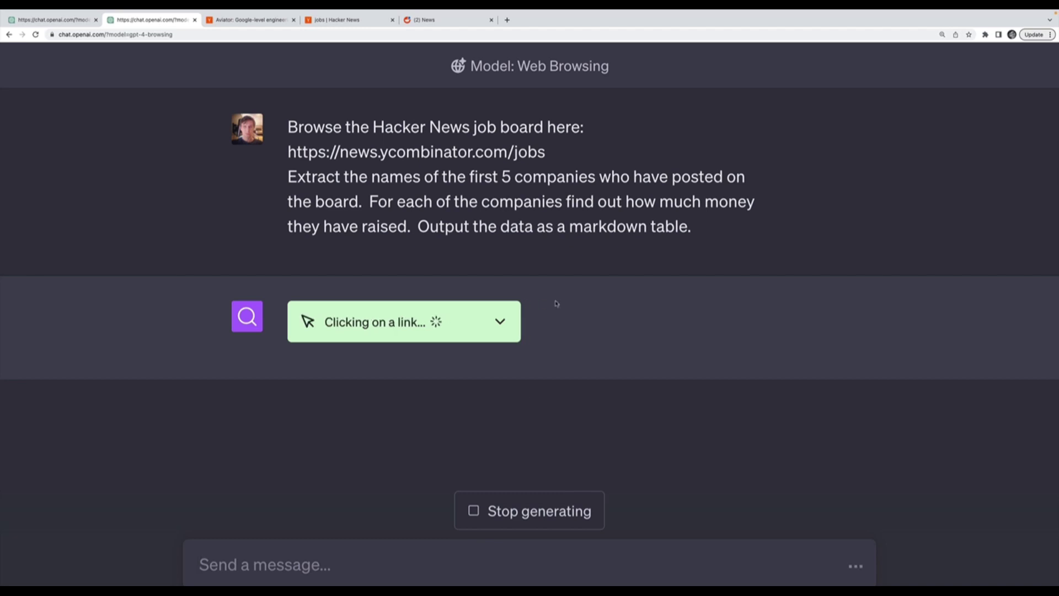
Step: Open the news.ycombinator.com jobs page from the browsing details, then return to the chat's funding table
left_click(489, 323)
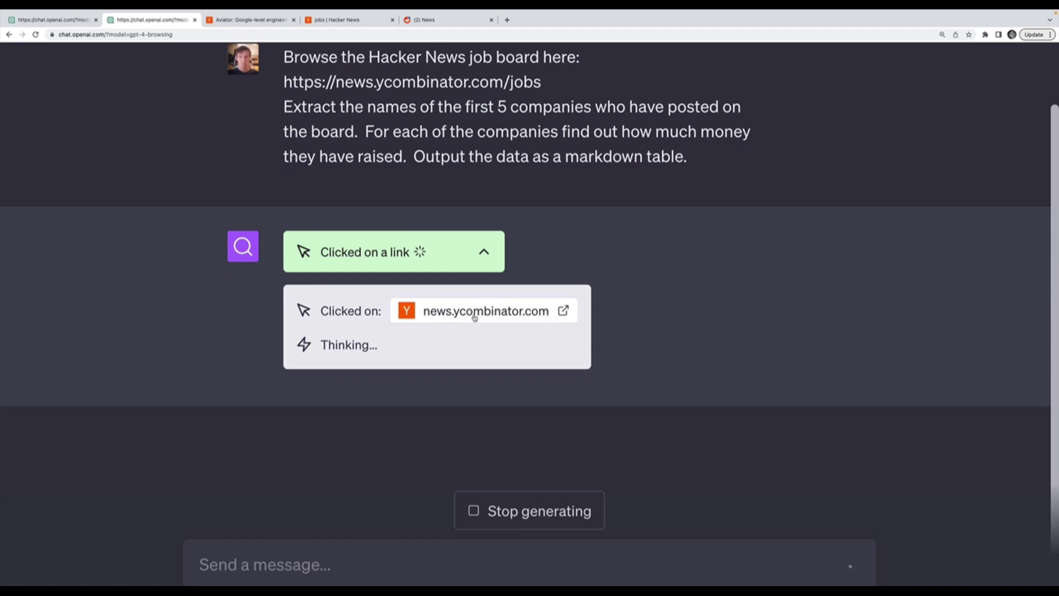
left_click(491, 315)
left_click(256, 21)
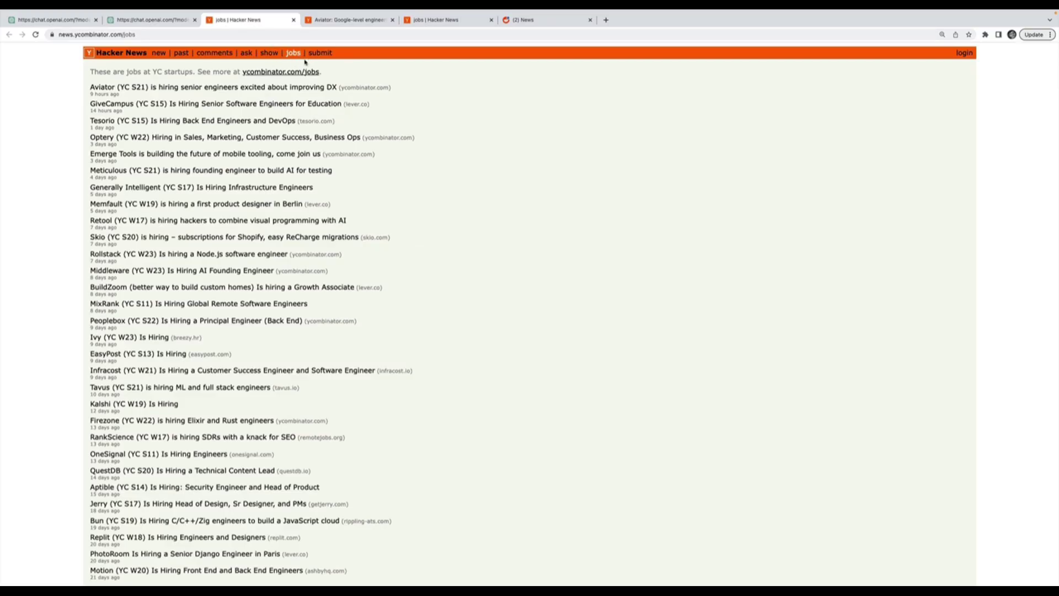
left_click(173, 21)
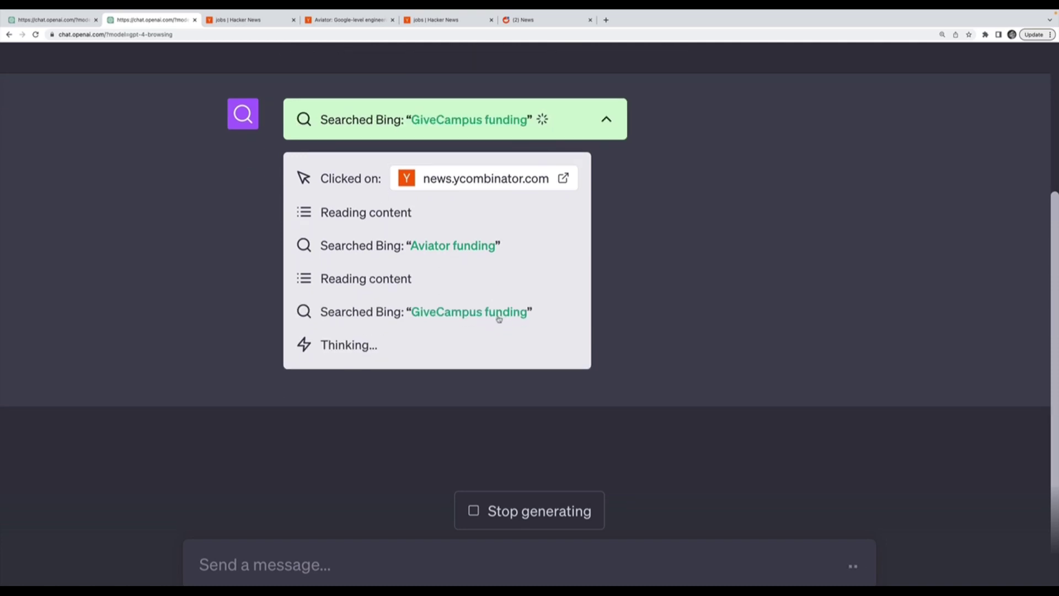
left_click(249, 20)
scroll(156, 92, "up", 5)
scroll(155, 94, "left", 4)
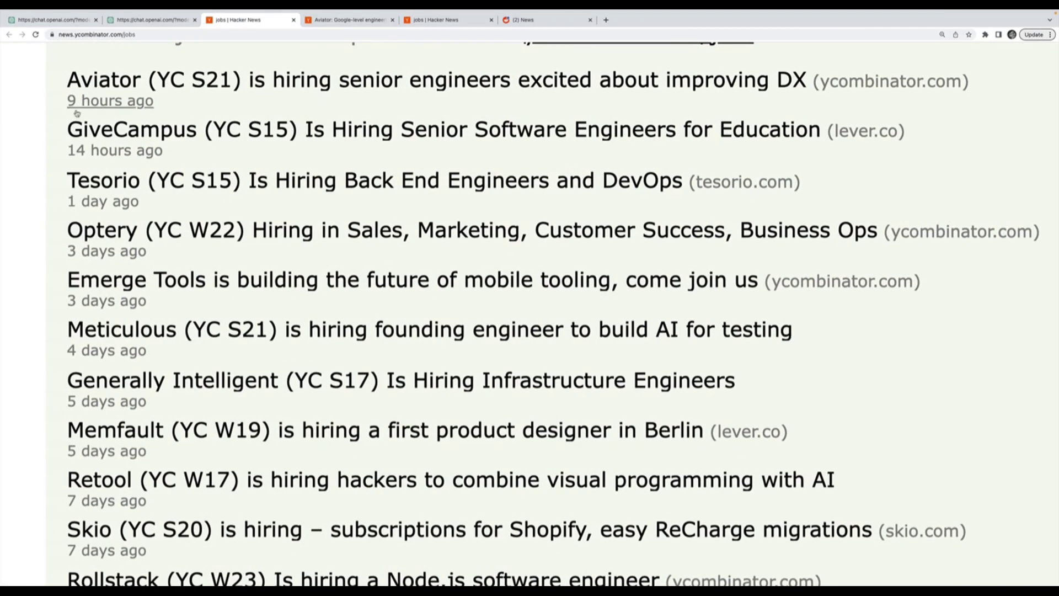
left_click(161, 25)
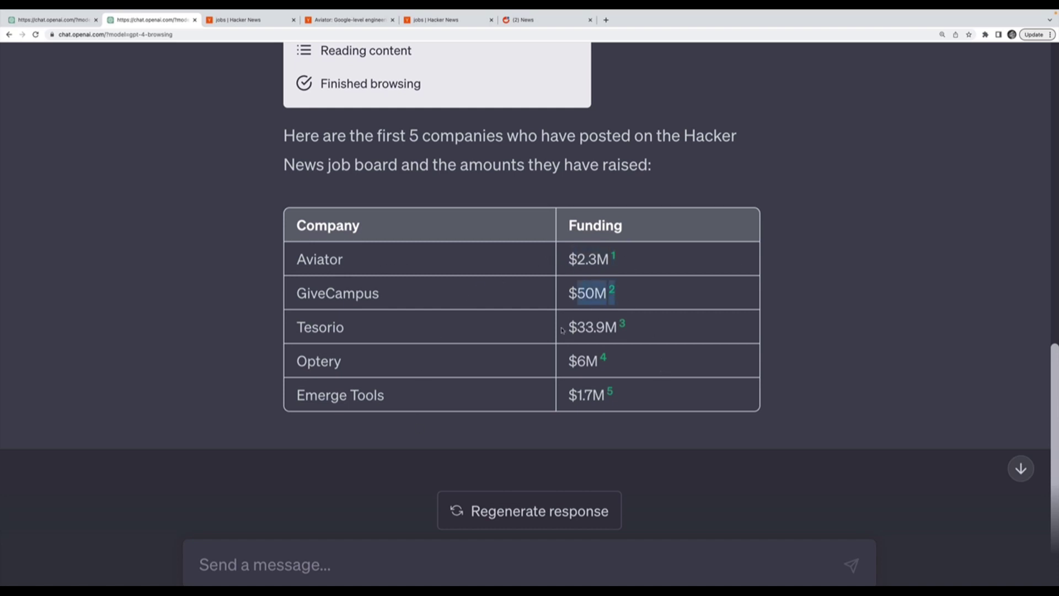
Step: Highlight the table's funding figures, then scroll up to the 'Aviator funding' Bing search query
left_click_drag(562, 329, 565, 257)
left_click_drag(627, 395, 775, 354)
left_click(664, 355)
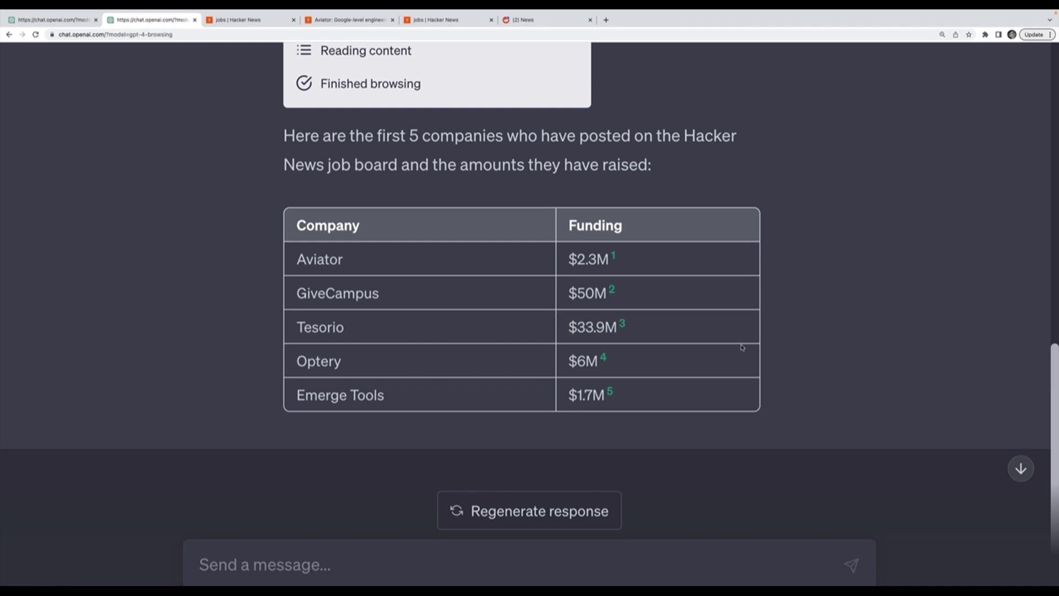
scroll(742, 347, "up", 8)
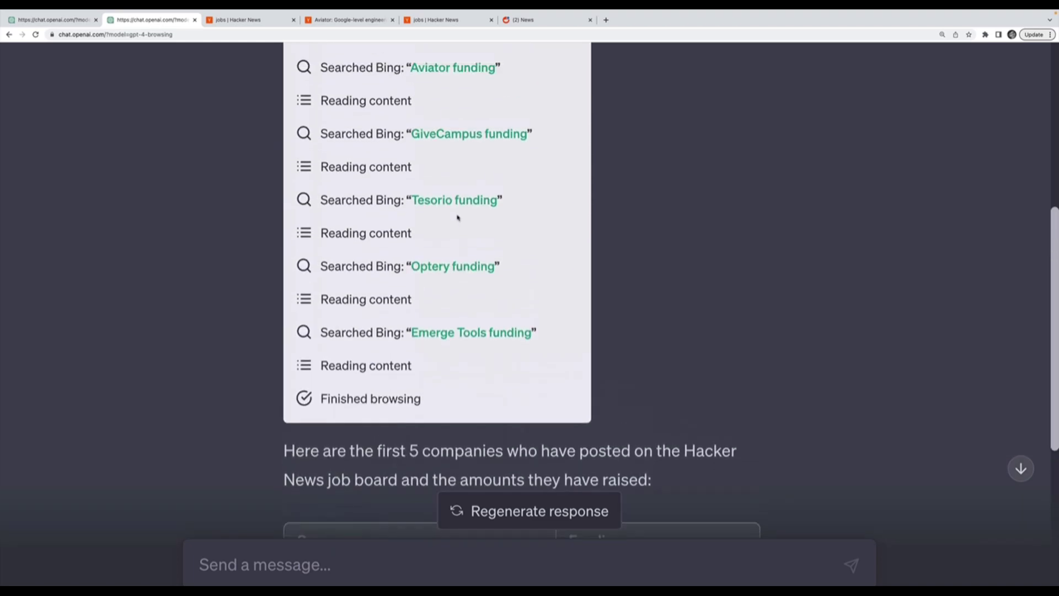
scroll(458, 219, "up", 1)
left_click_drag(405, 218, 509, 223)
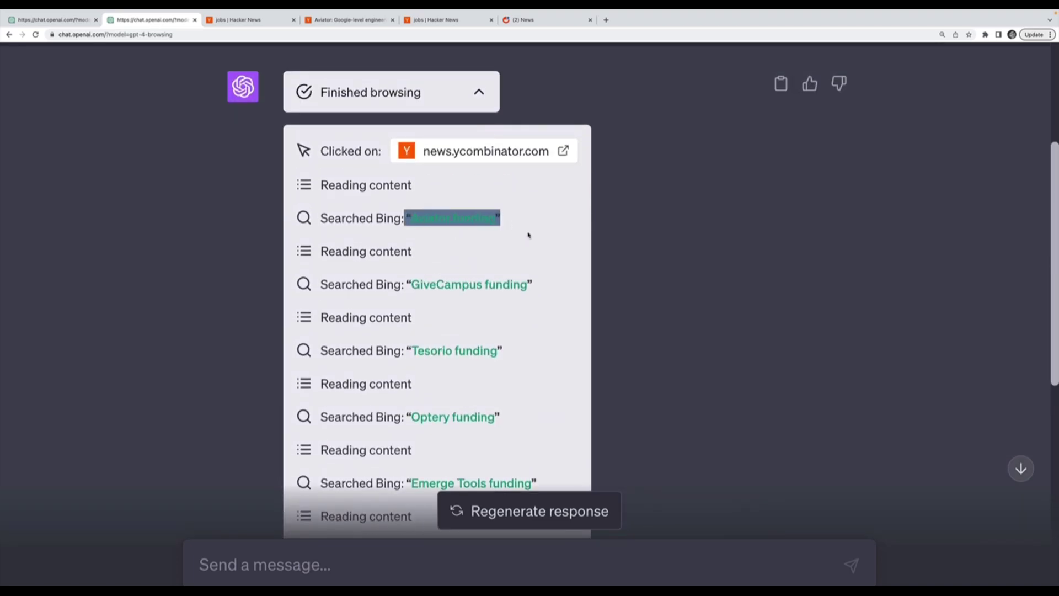
left_click(478, 217)
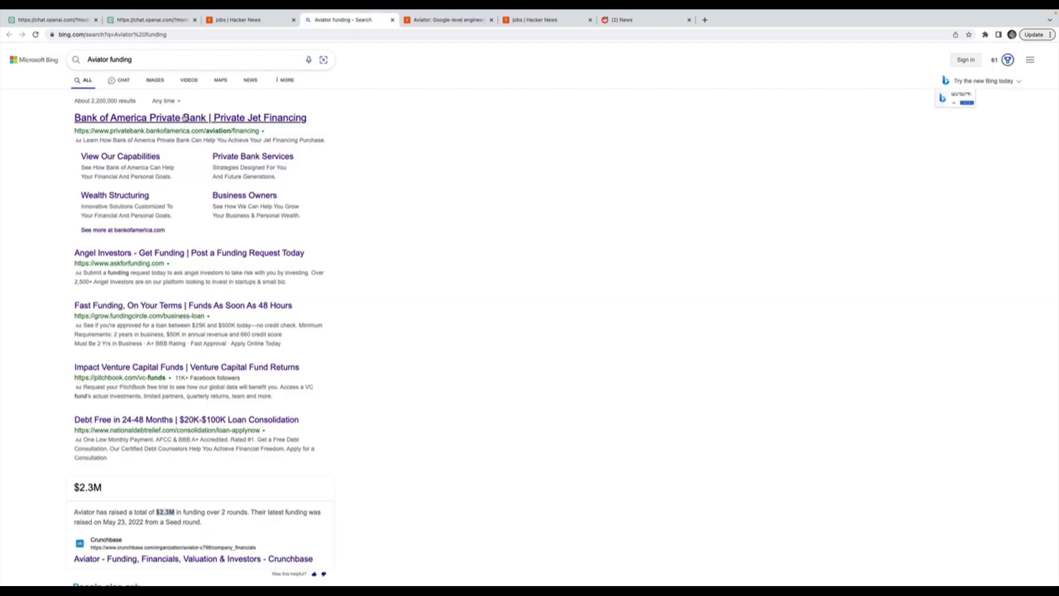
scroll(98, 167, "up", 3)
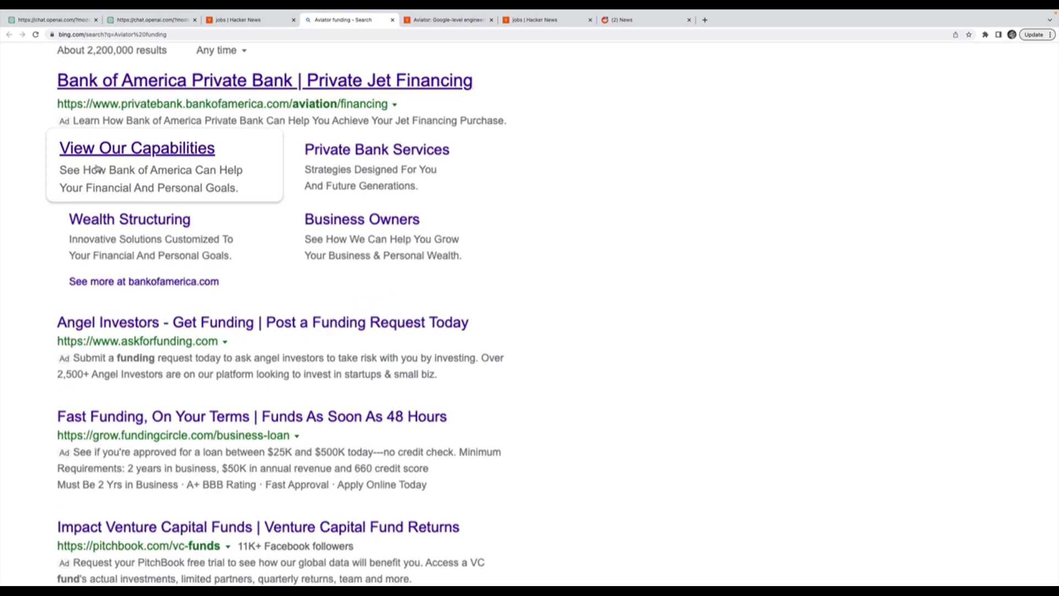
scroll(350, 209, "down", 2)
scroll(394, 253, "left", 2)
scroll(461, 255, "down", 9)
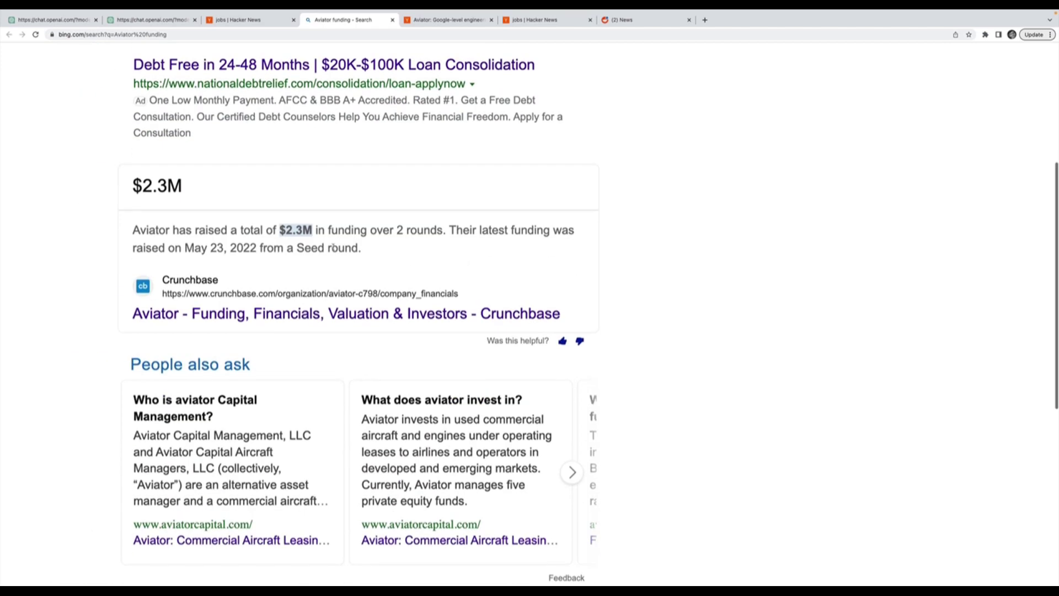
left_click_drag(182, 192, 132, 190)
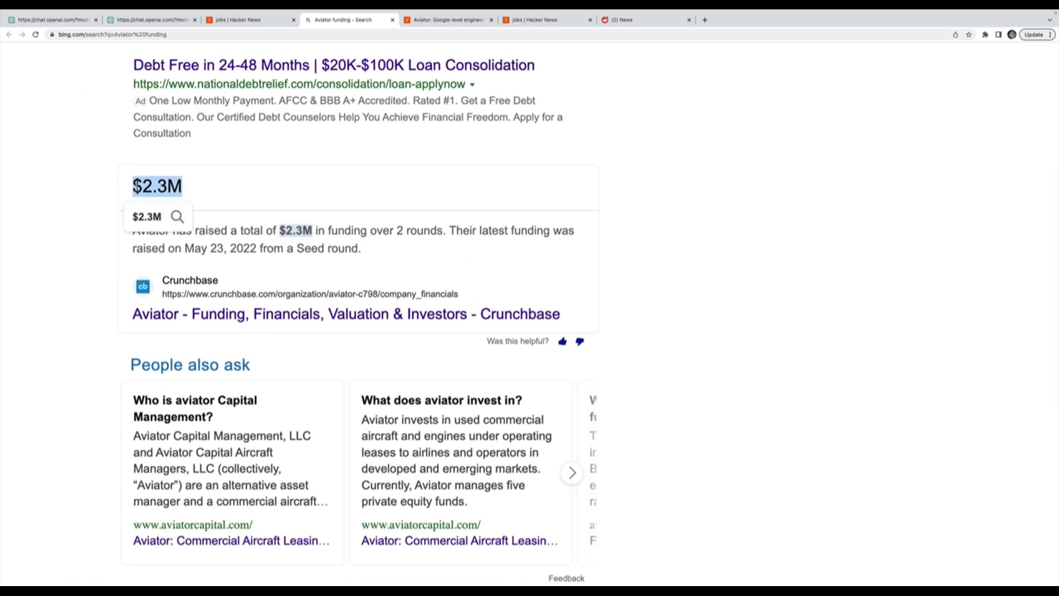
key("super+w")
key("ctrl+shift+Tab")
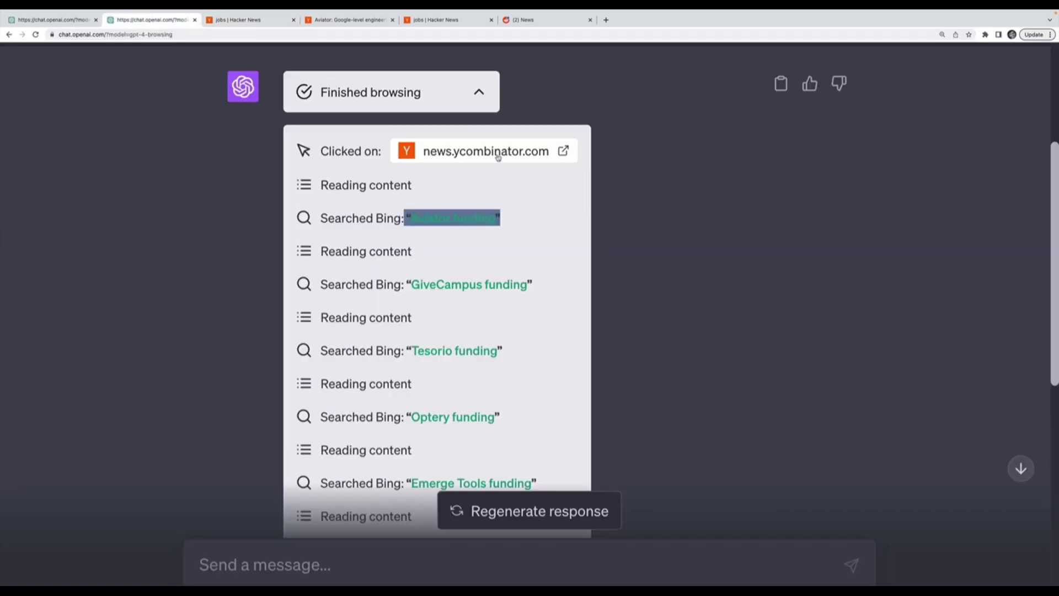
Step: Highlight Aviator's $2.3M figure in the funding table, then scroll back up to the browsing steps
scroll(504, 232, "down", 1)
scroll(563, 219, "down", 10)
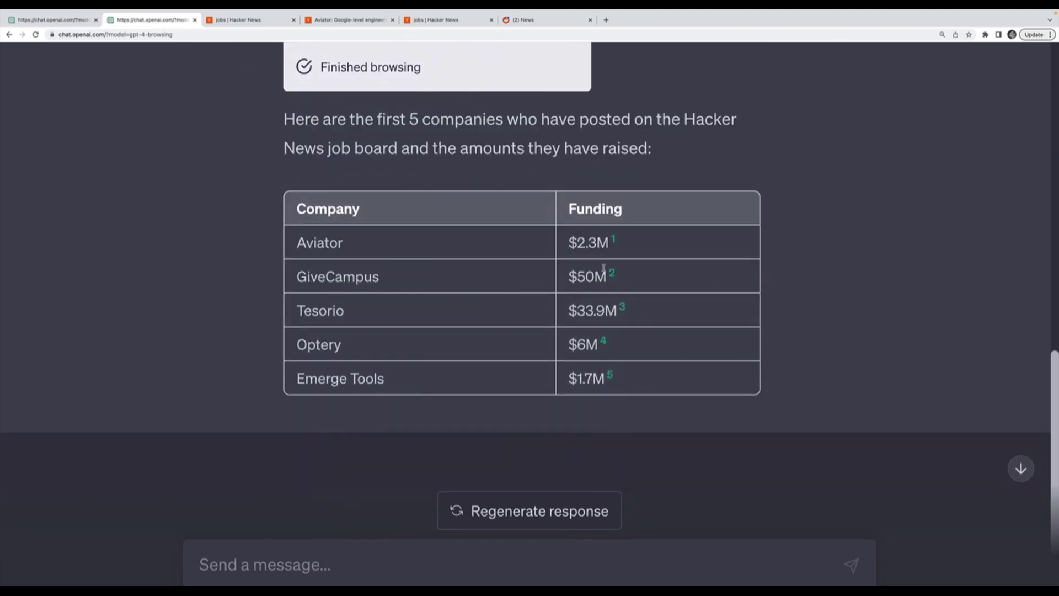
left_click_drag(563, 241, 630, 240)
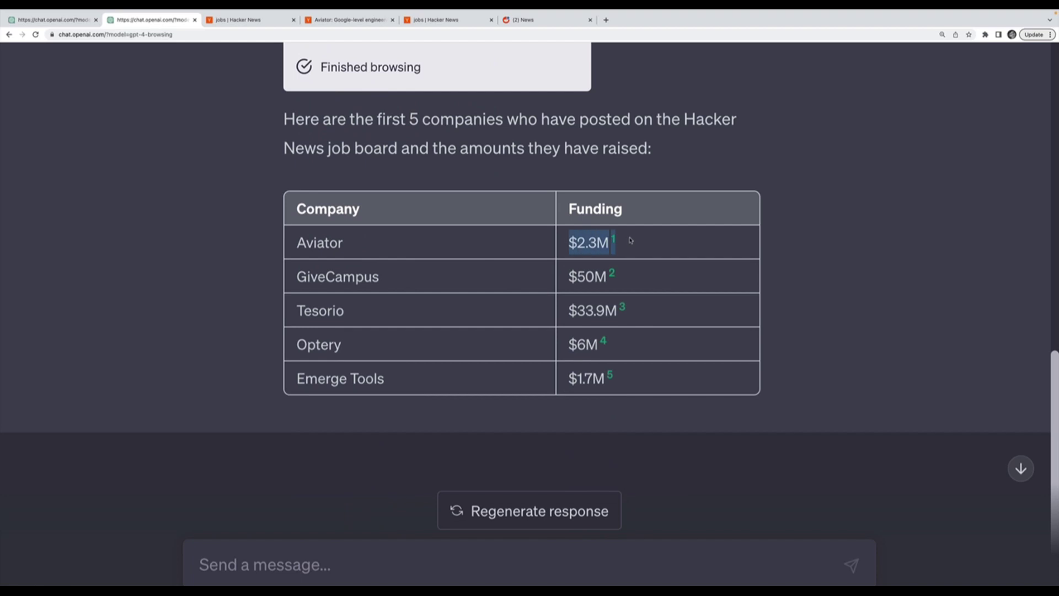
left_click(655, 250)
scroll(655, 250, "up", 10)
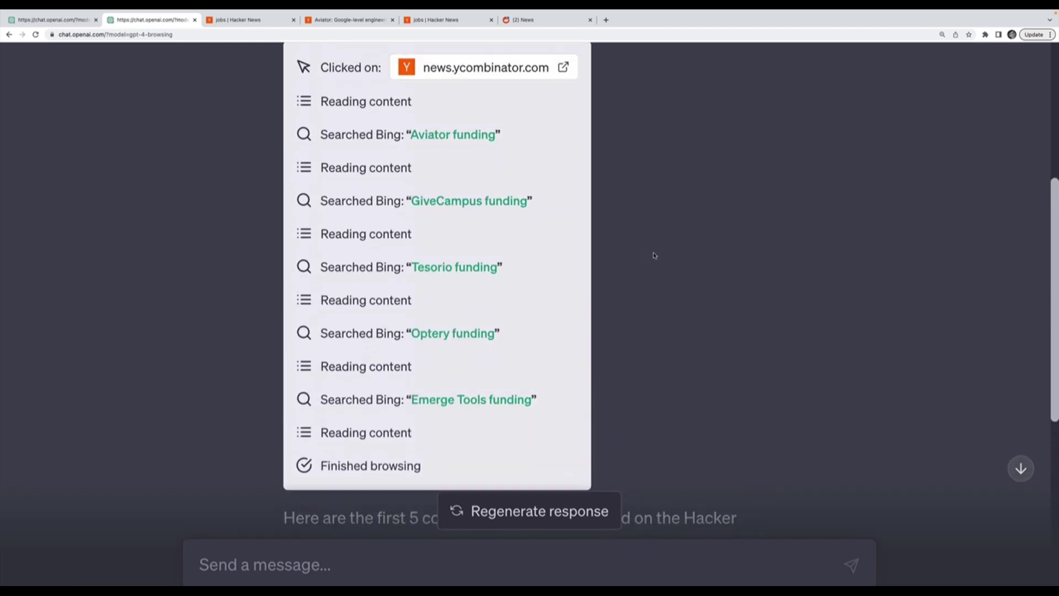
scroll(655, 255, "up", 1)
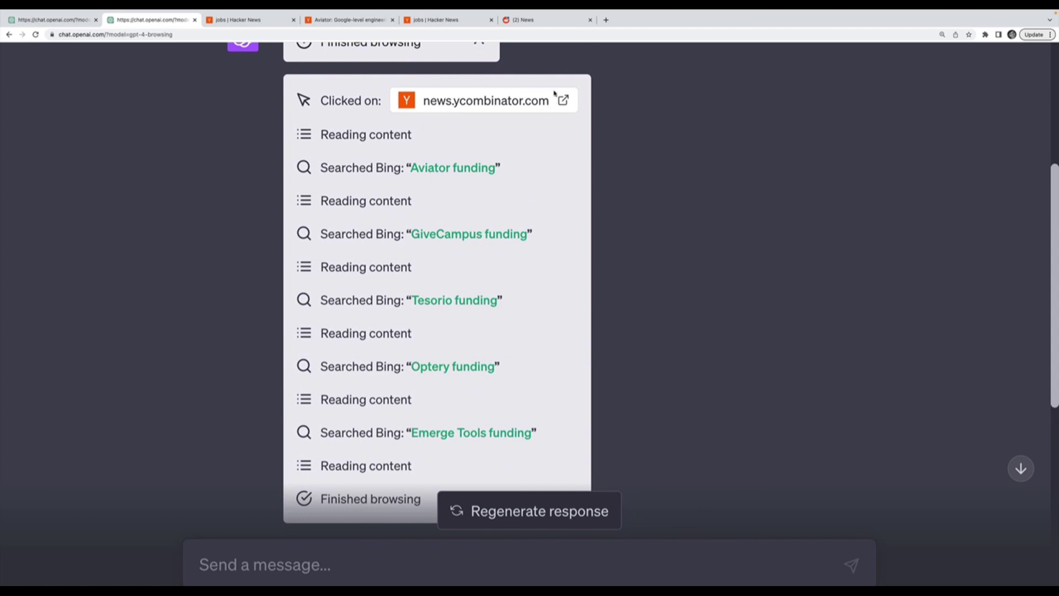
Step: Highlight the first job posts on the Hacker News jobs page, then scroll back to ChatGPT's funding table
left_click(438, 20)
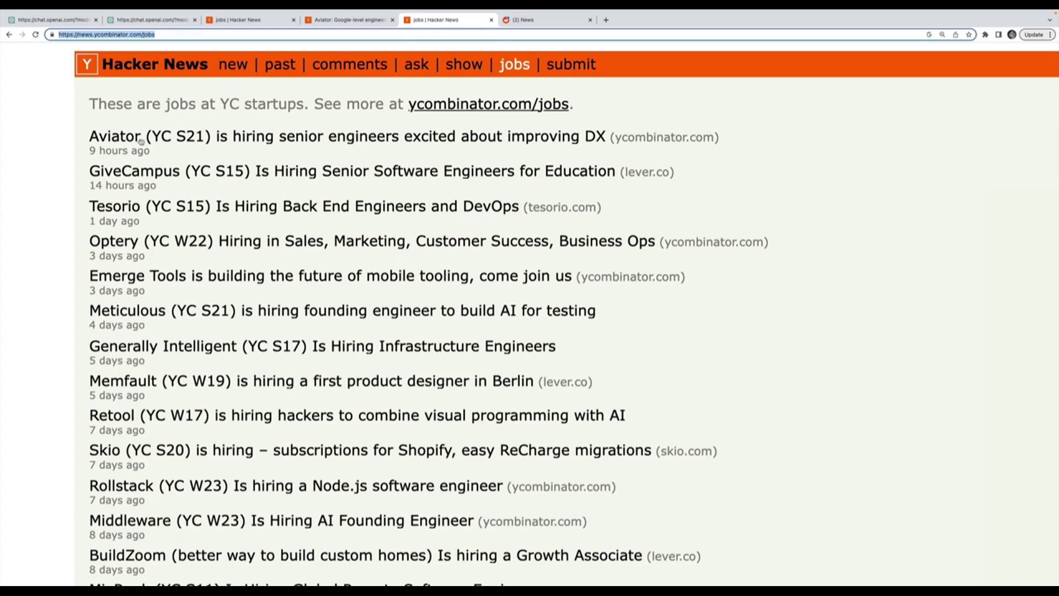
left_click_drag(121, 136, 72, 225)
left_click(787, 103)
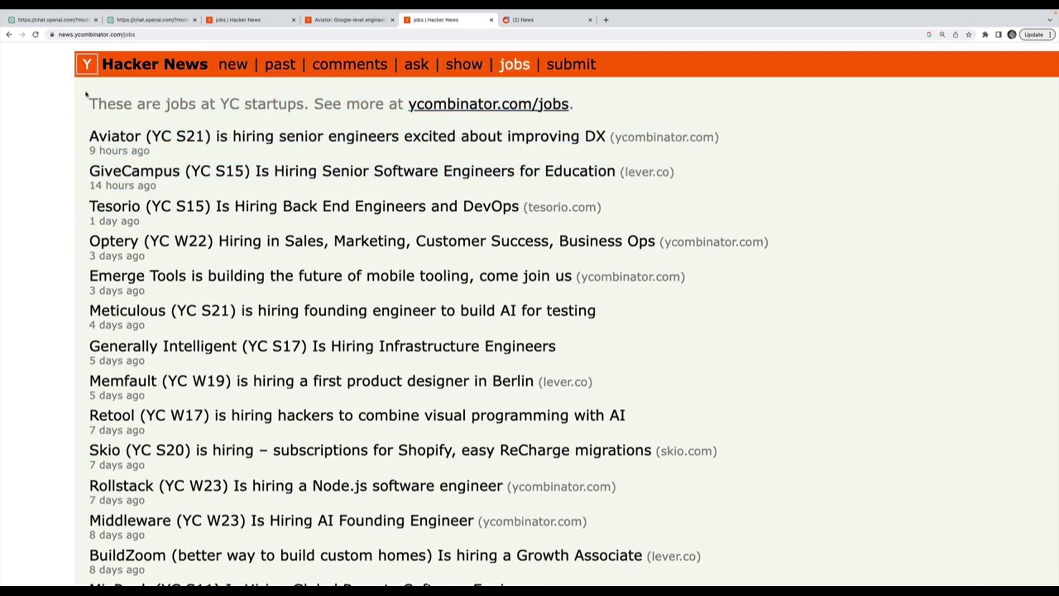
left_click(141, 21)
scroll(473, 324, "down", 8)
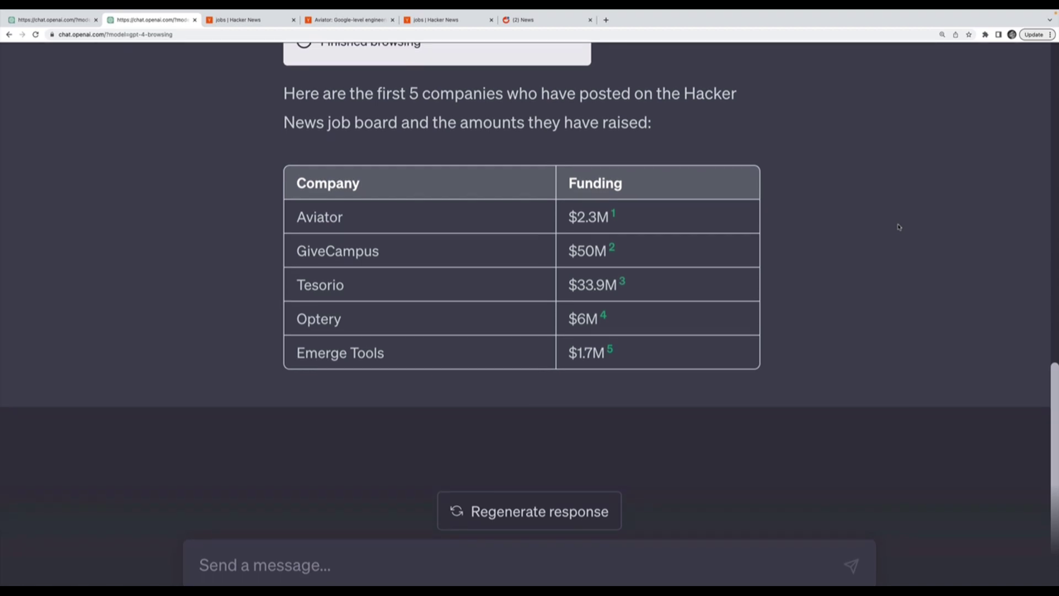
Step: Scroll through the browsing steps to the Nature summary request that ended in an error
scroll(855, 259, "up", 8)
scroll(673, 297, "up", 3)
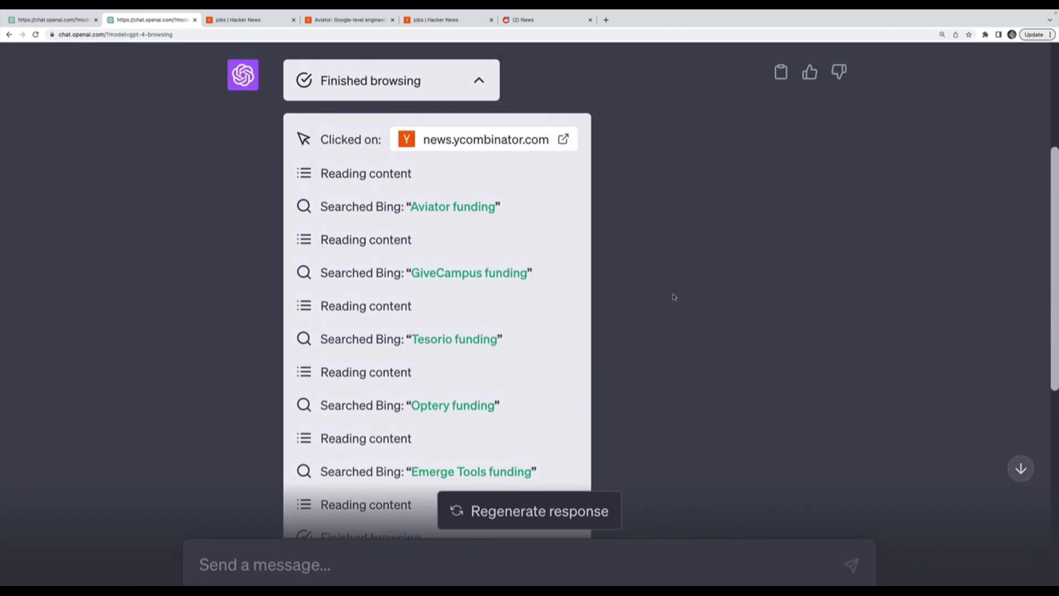
scroll(673, 297, "down", 3)
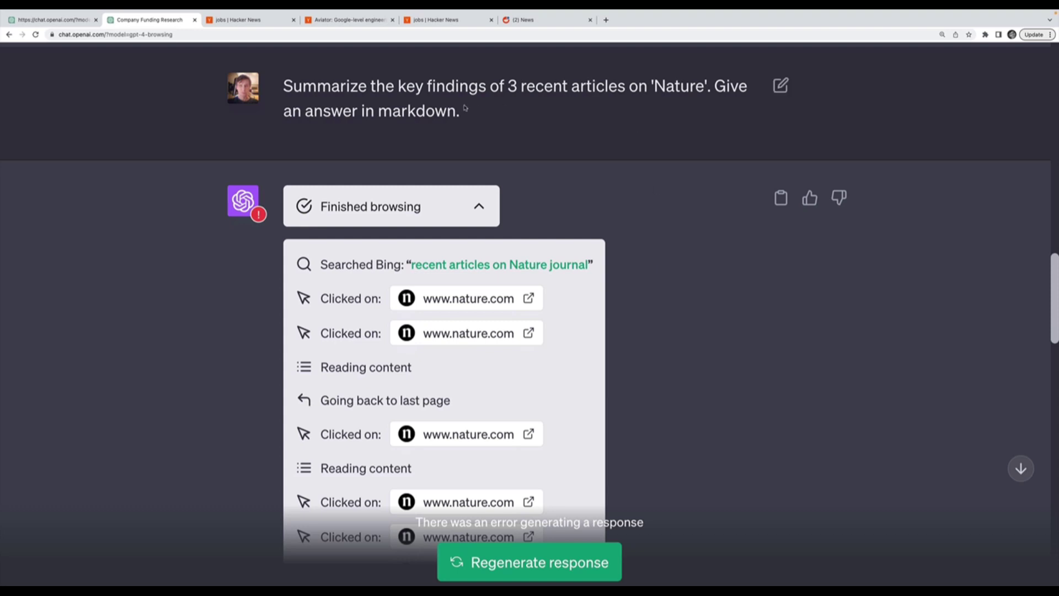
Step: Highlight the whole Nature summary request, then just the words 'on Nature'
left_click_drag(287, 83, 513, 112)
left_click(541, 103)
left_click_drag(626, 88, 707, 90)
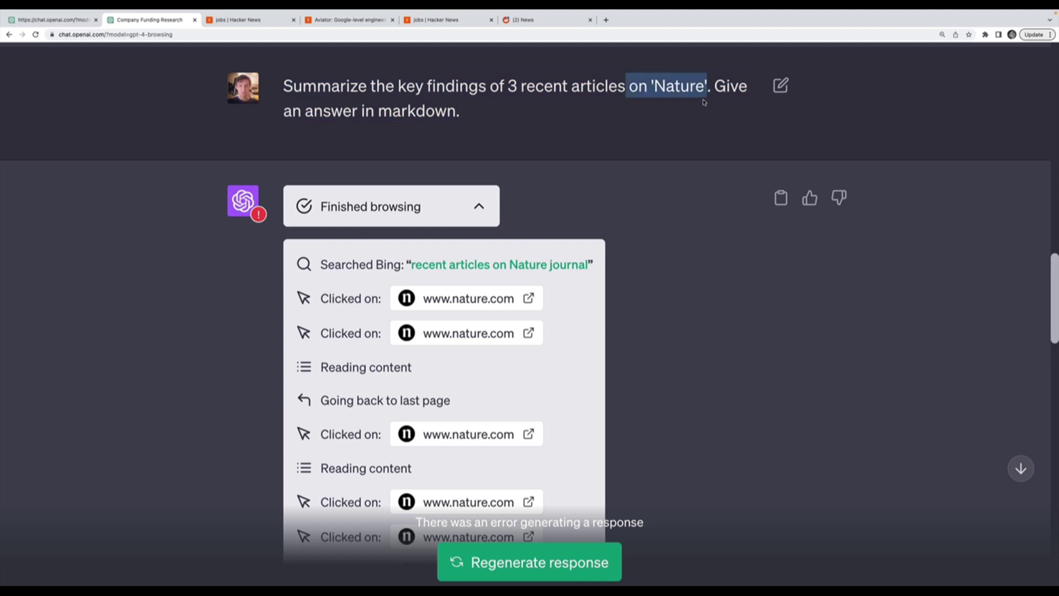
Step: Scroll down the Finished browsing log to the failed click and idp.nature.com visit
scroll(578, 145, "down", 2)
scroll(578, 148, "down", 1)
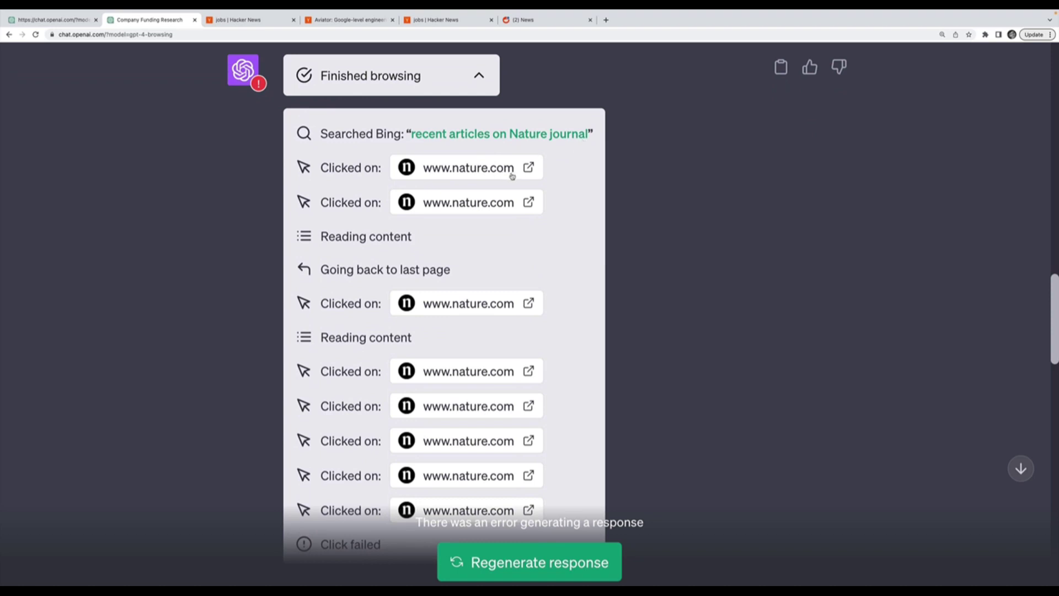
scroll(512, 175, "down", 2)
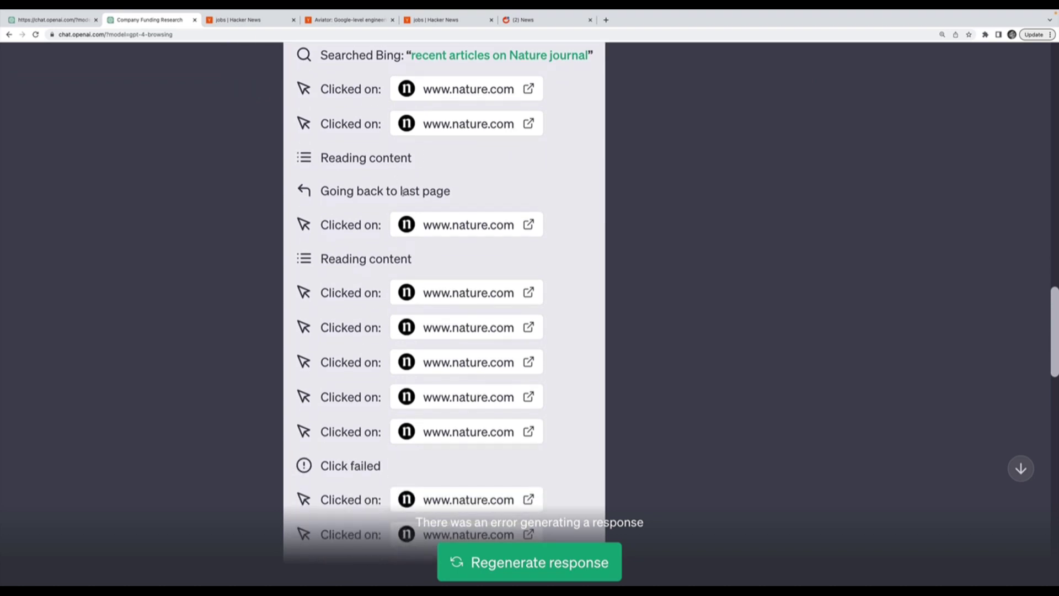
scroll(402, 191, "down", 3)
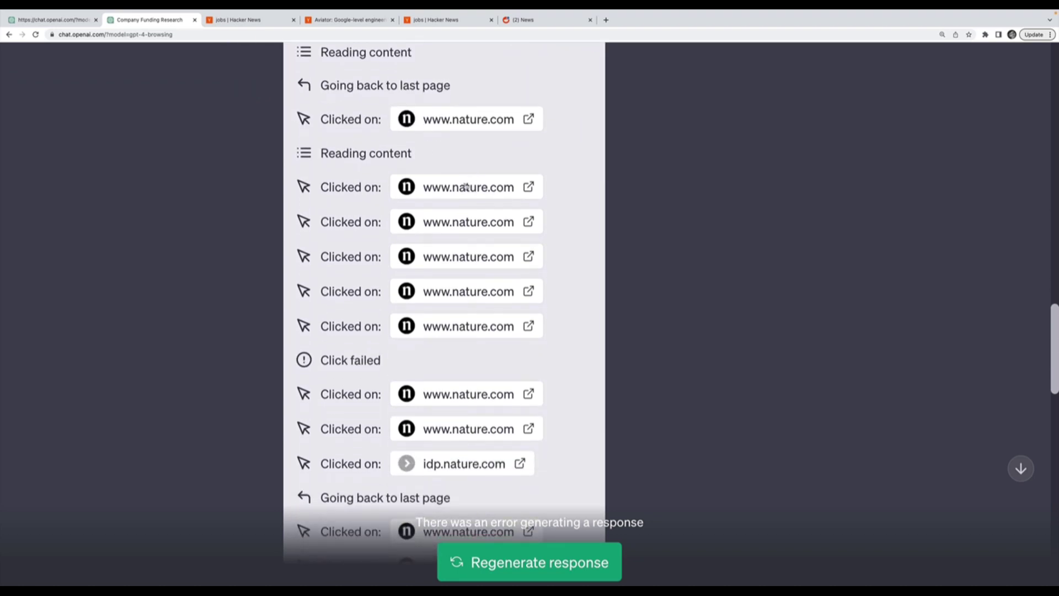
scroll(456, 295, "down", 2)
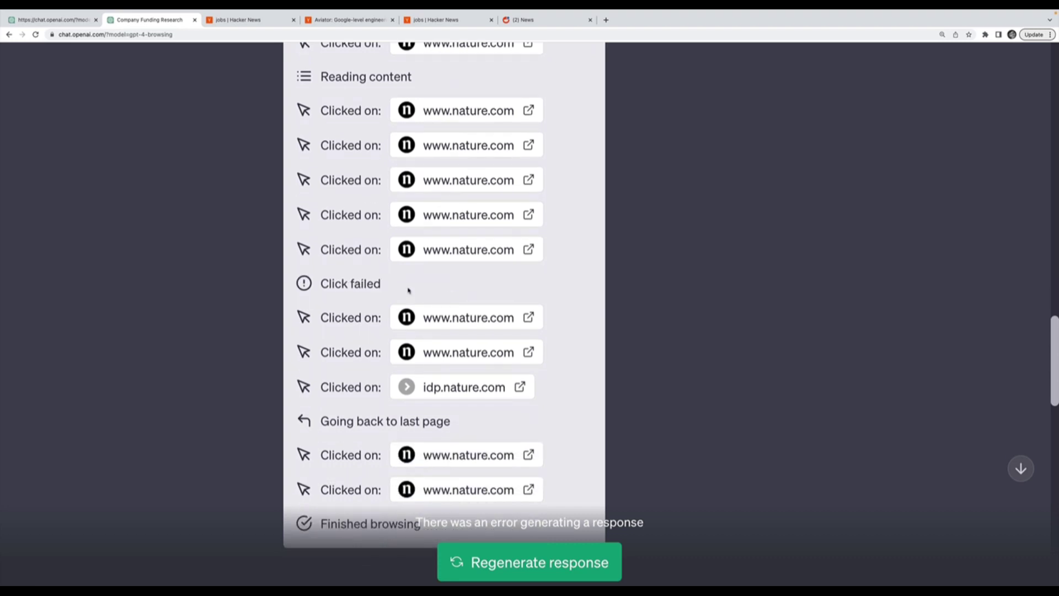
scroll(372, 284, "up", 2)
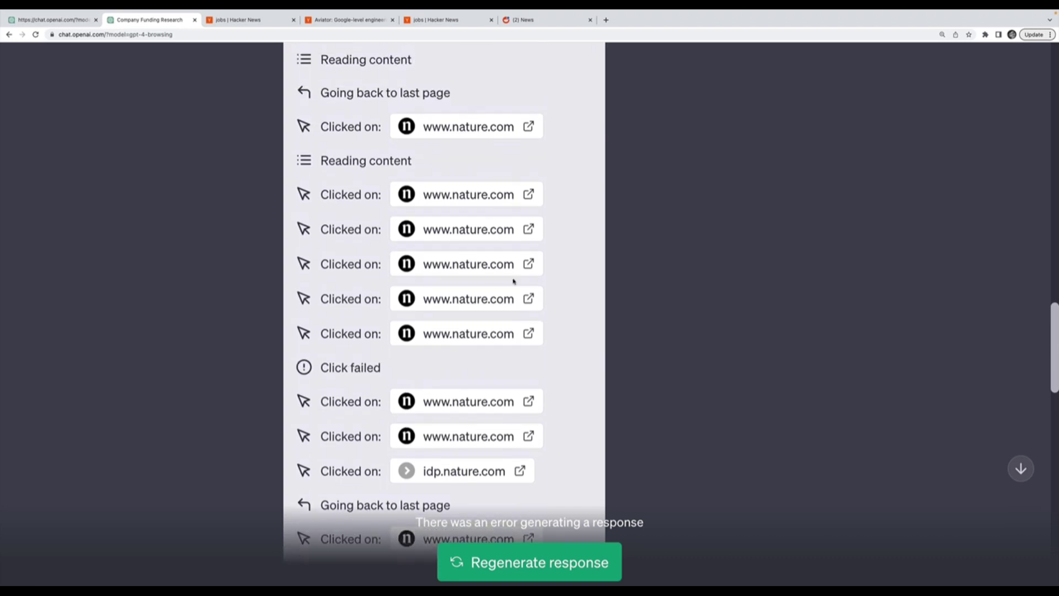
Step: Open the idp.nature.com and Nature pages the model visited, closing the extra article tab
left_click(458, 470, "super")
left_click(238, 24)
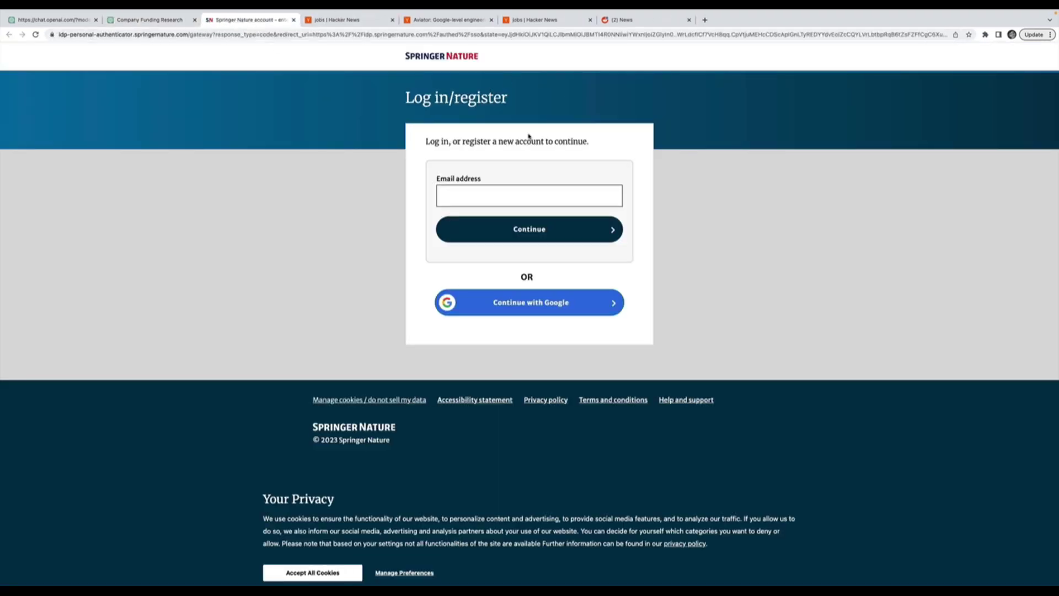
key("ctrl+shift+Tab")
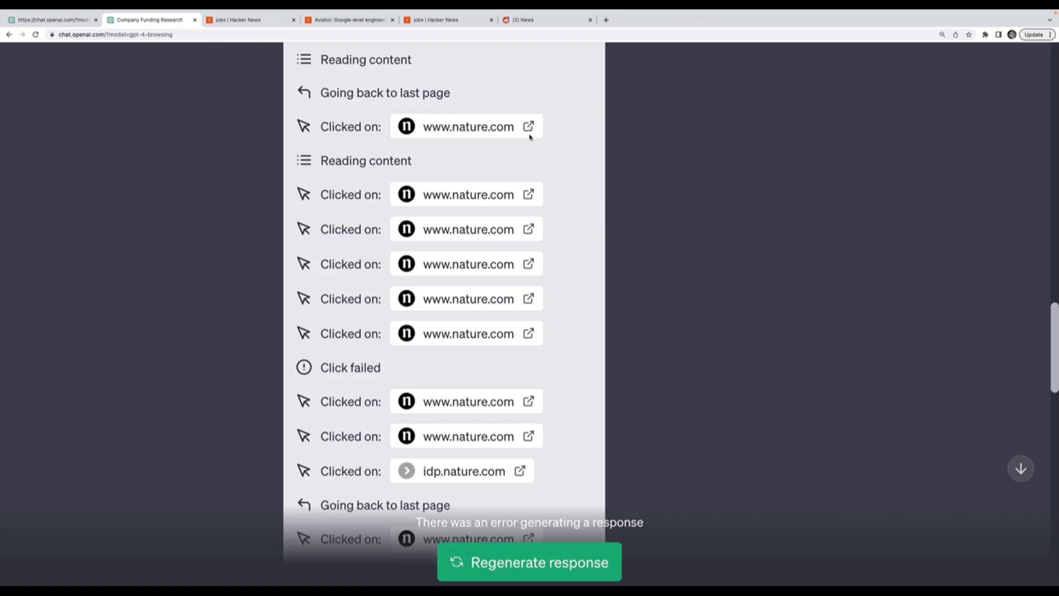
scroll(484, 128, "up", 3)
left_click(482, 112)
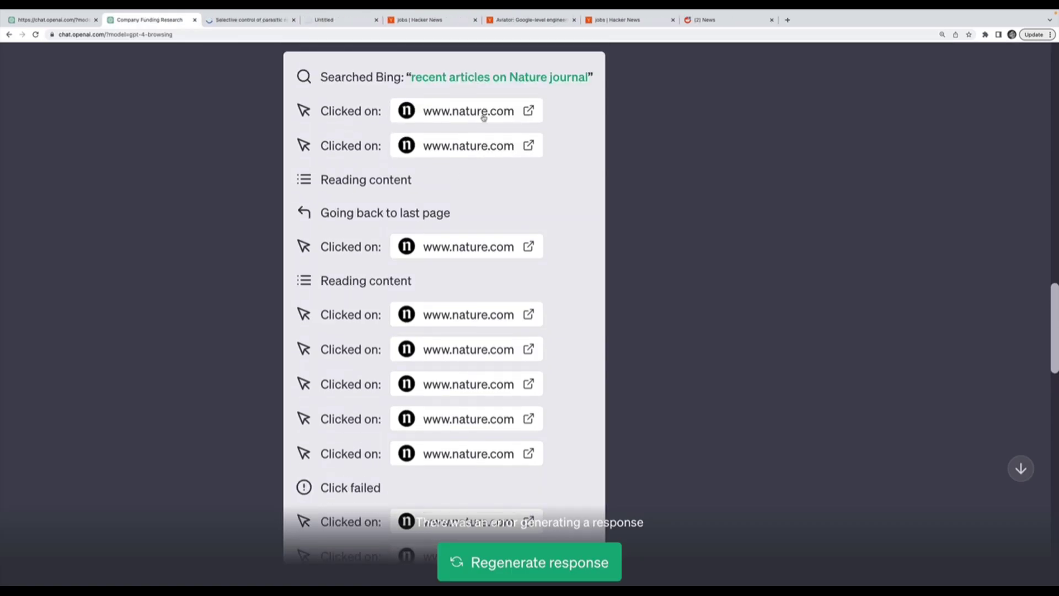
left_click(238, 21)
key("super+w")
scroll(529, 138, "down", 2)
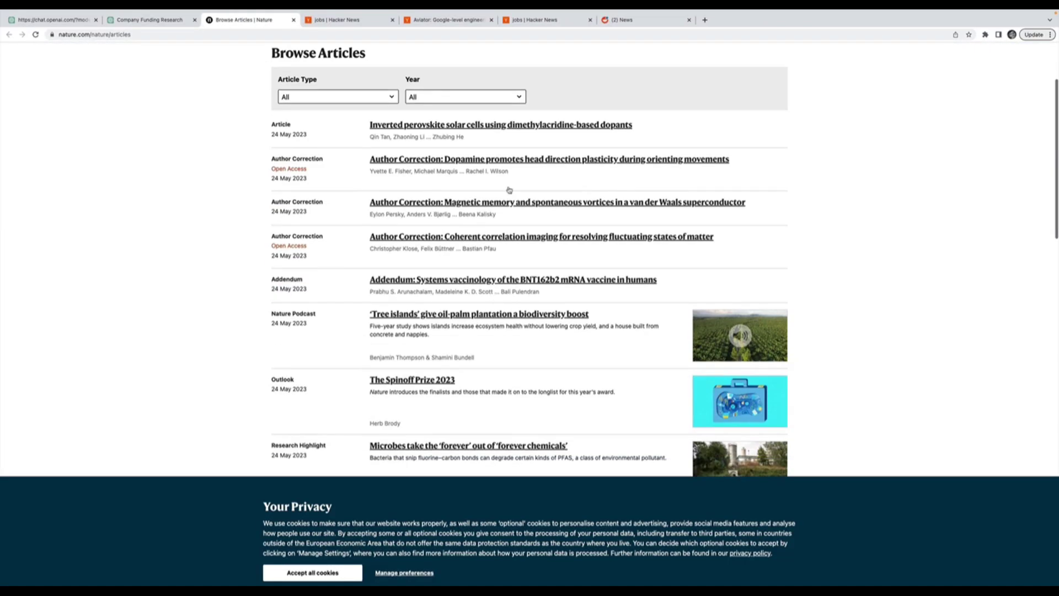
scroll(536, 127, "up", 3)
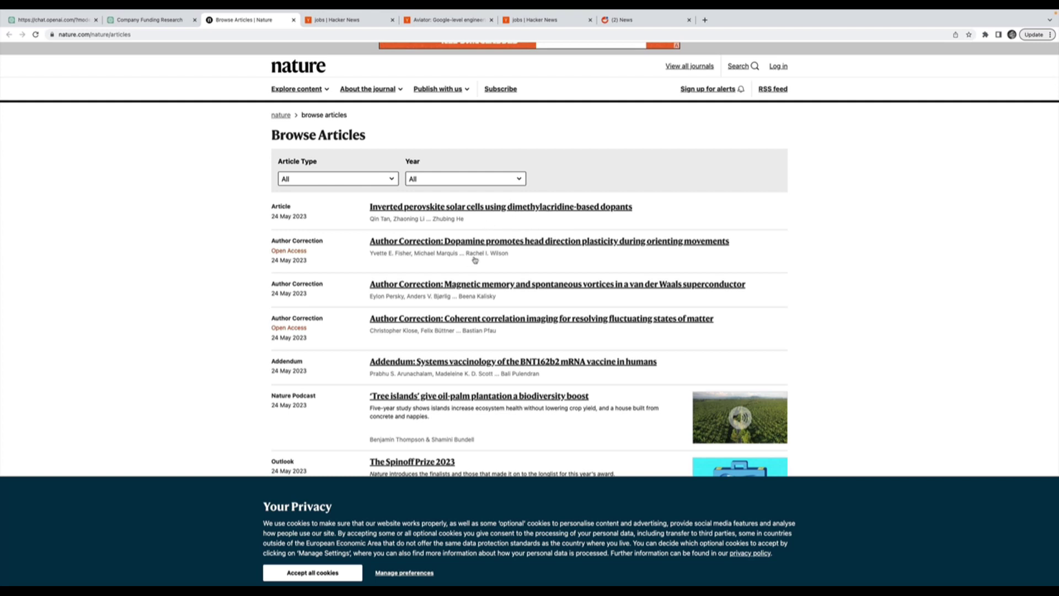
Step: Open an article from Nature's Browse Articles list, highlight its abstract, then return to ChatGPT
left_click(449, 288)
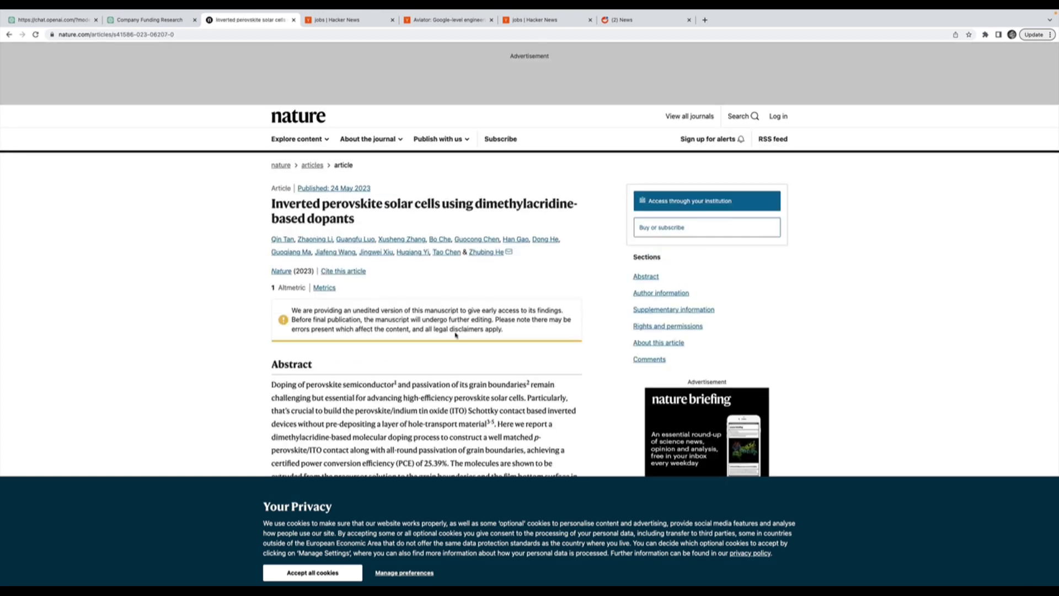
scroll(458, 330, "down", 2)
scroll(297, 99, "down", 3)
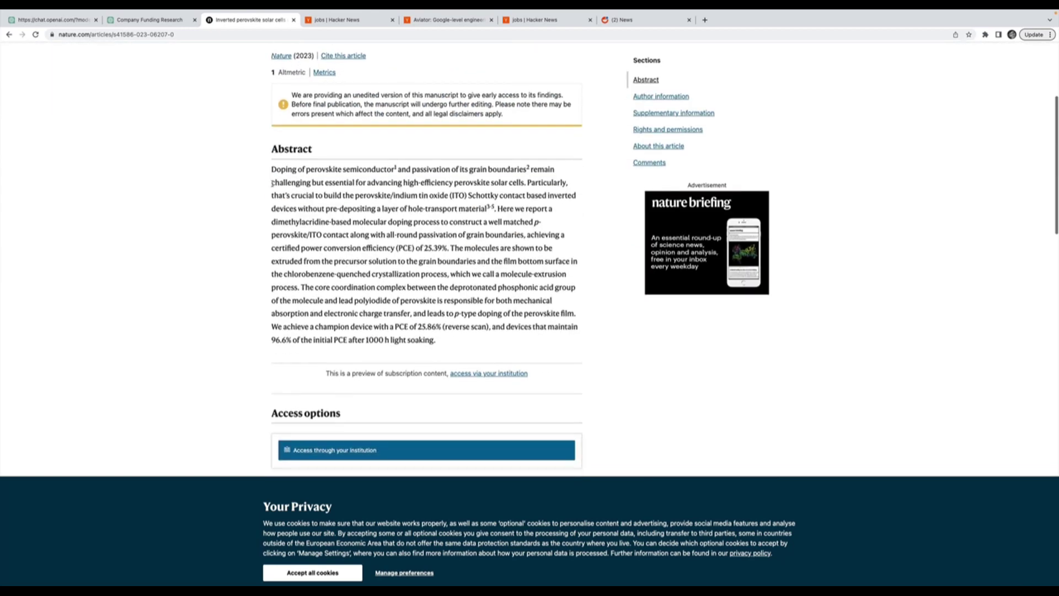
left_click_drag(267, 168, 467, 348)
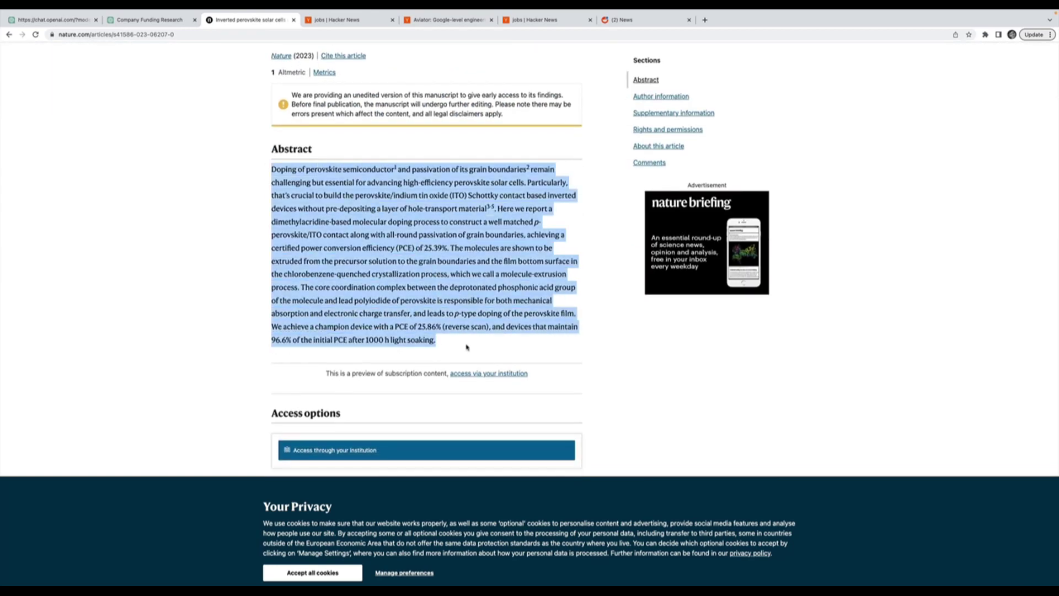
left_click(494, 350)
scroll(495, 359, "up", 4)
scroll(495, 364, "down", 1)
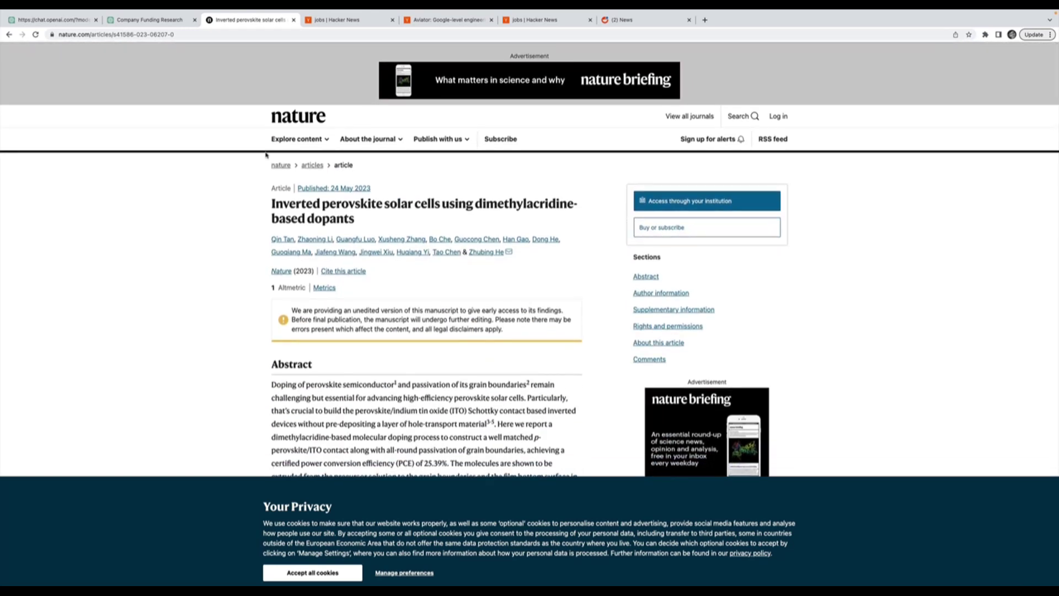
left_click(11, 34)
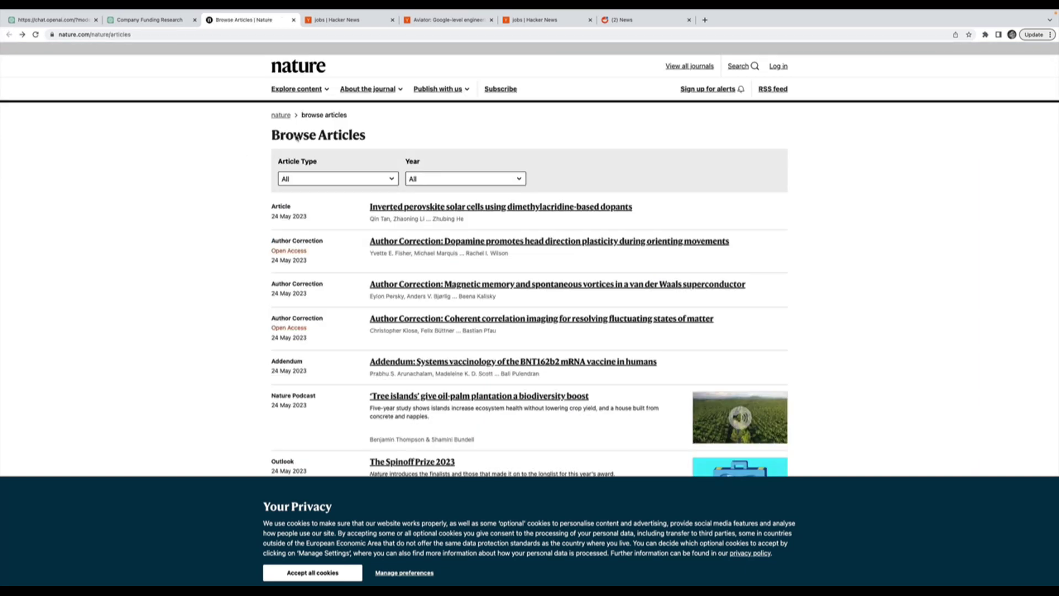
left_click(151, 24)
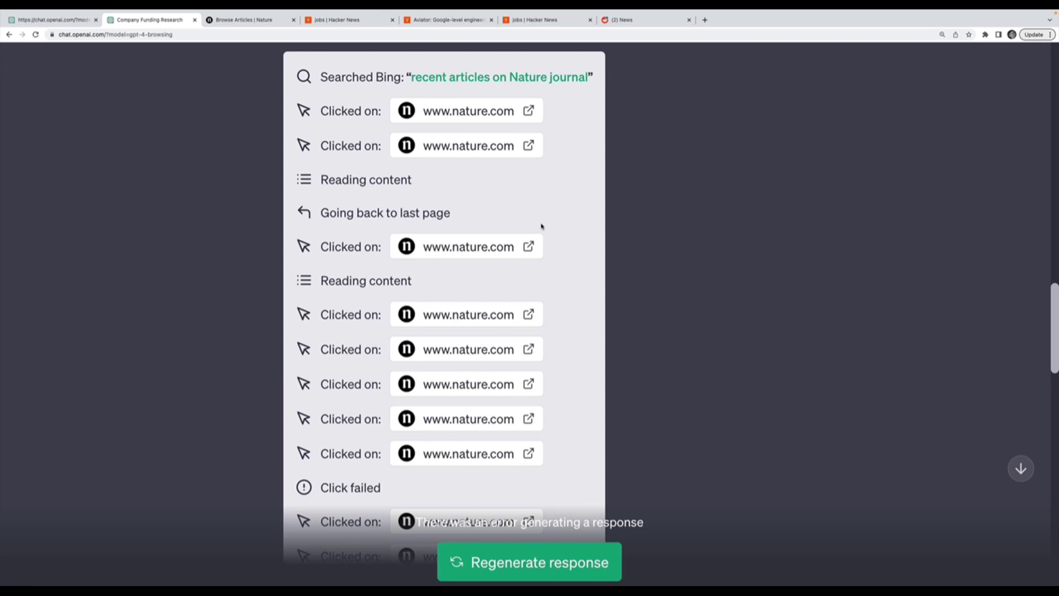
scroll(564, 226, "down", 5)
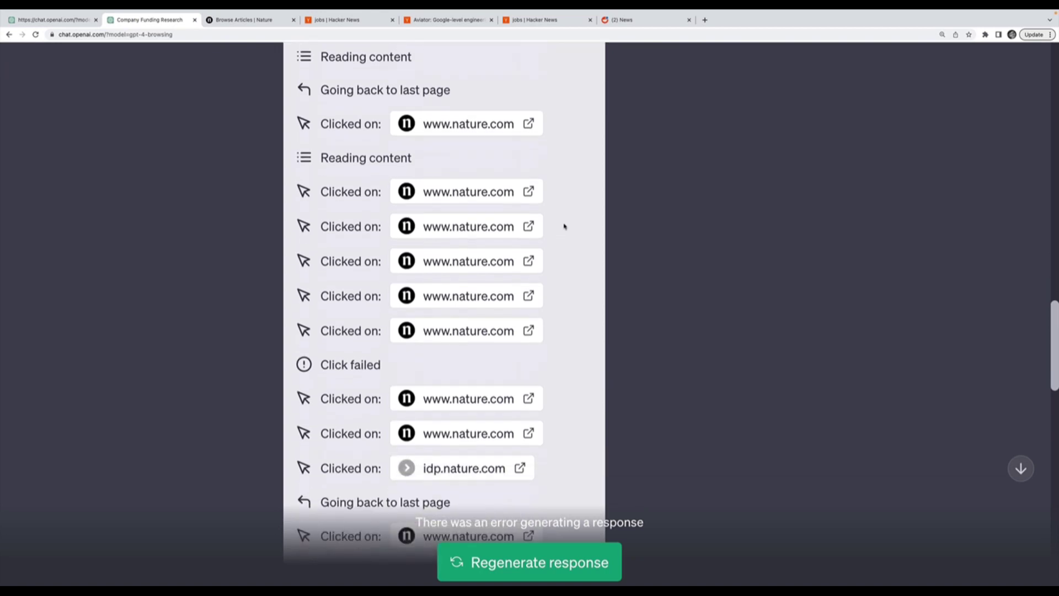
scroll(564, 226, "down", 4)
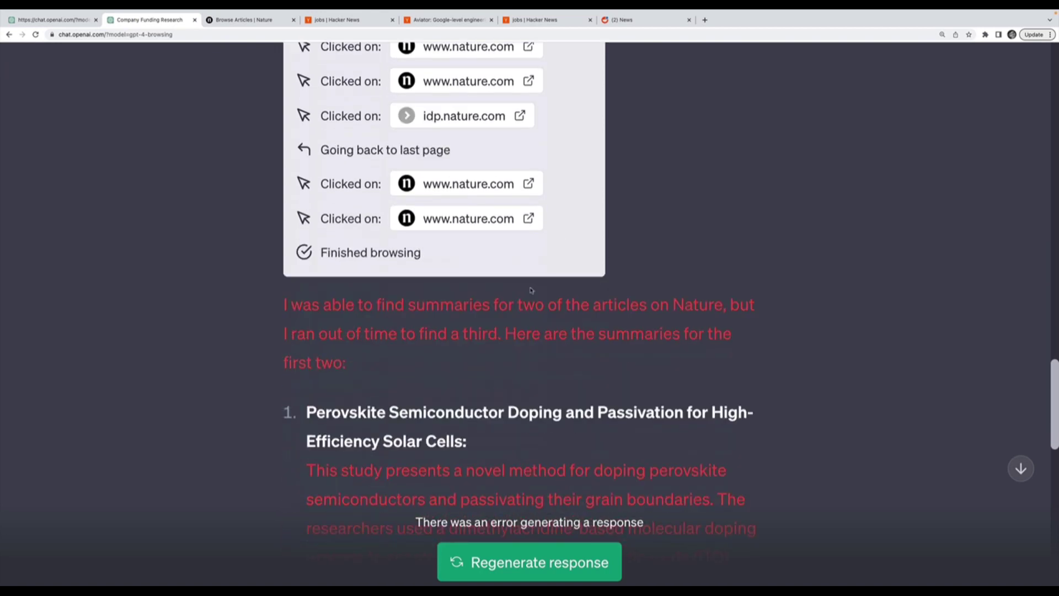
scroll(530, 290, "down", 1)
left_click_drag(311, 238, 520, 293)
scroll(520, 292, "down", 6)
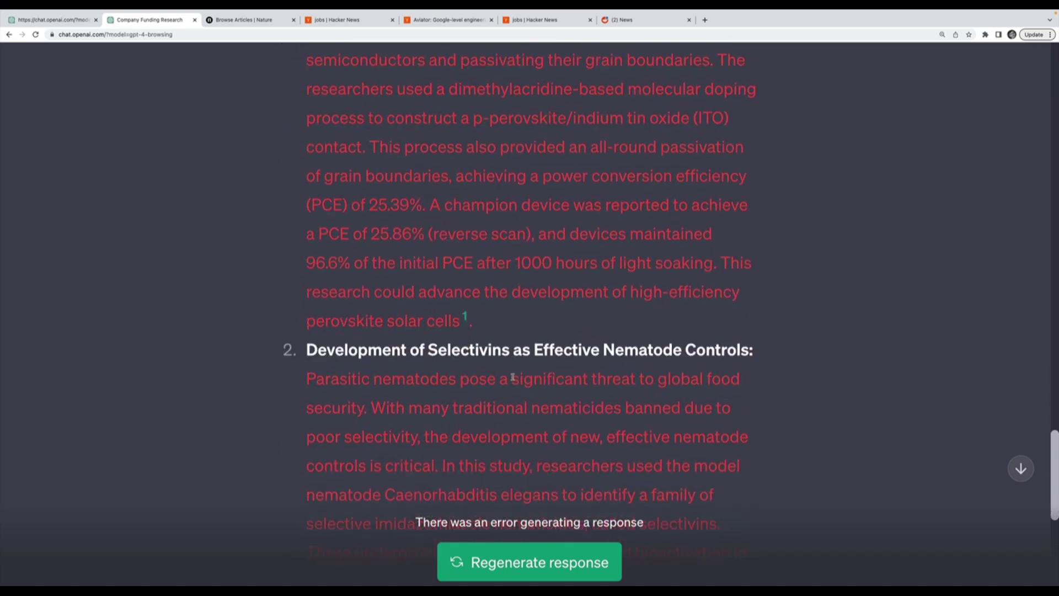
scroll(513, 378, "up", 6)
scroll(513, 378, "down", 2)
left_click_drag(310, 199, 480, 231)
left_click(479, 276)
scroll(477, 274, "down", 6)
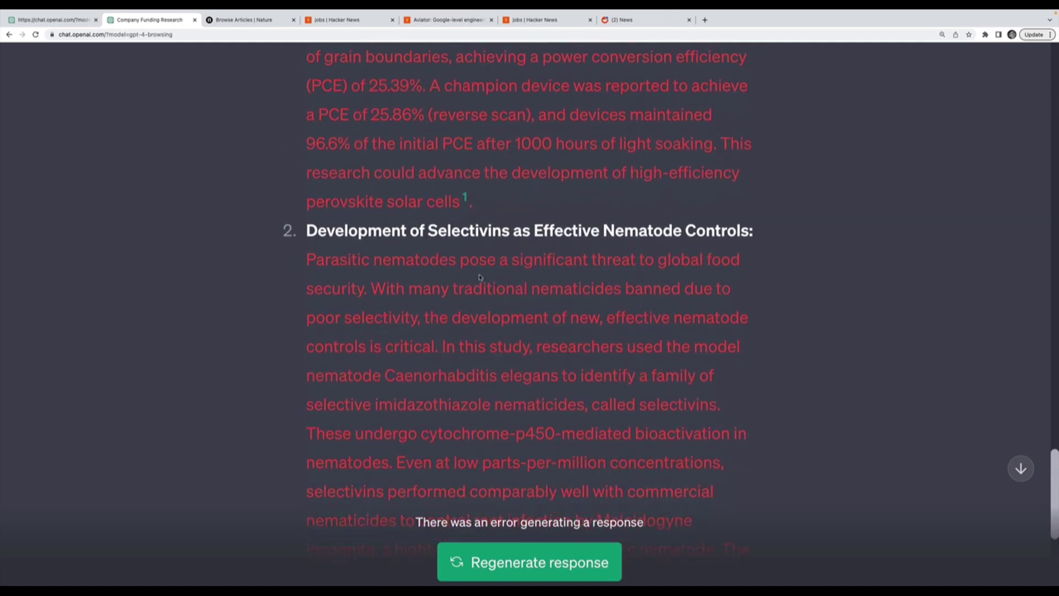
left_click_drag(360, 231, 641, 235)
scroll(619, 289, "down", 8)
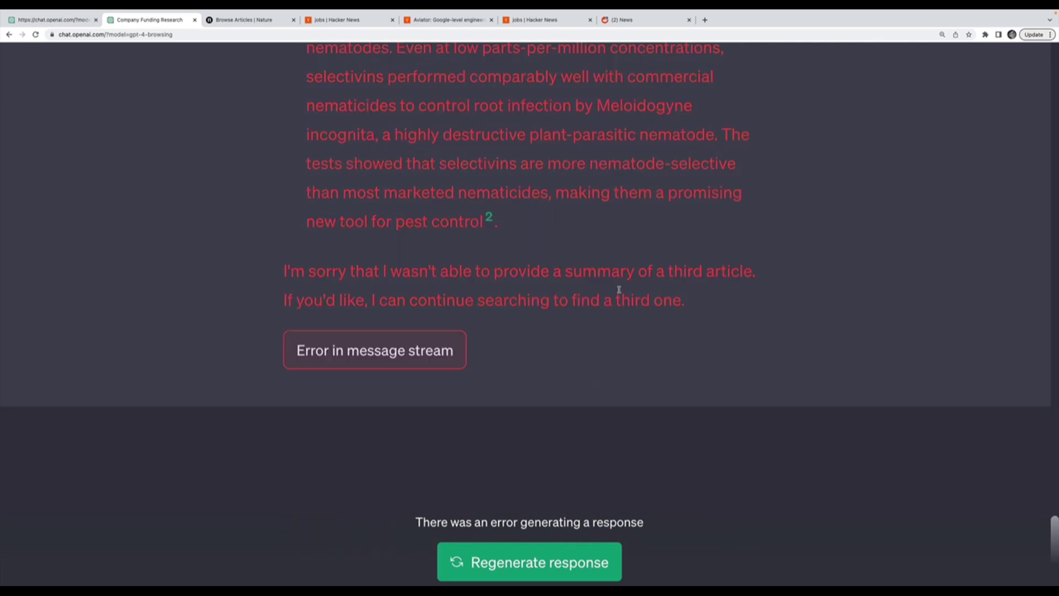
left_click_drag(399, 301, 667, 291)
left_click(680, 301)
Step: Regenerate the failed Nature summaries response and highlight its failed reading step
left_click(512, 561)
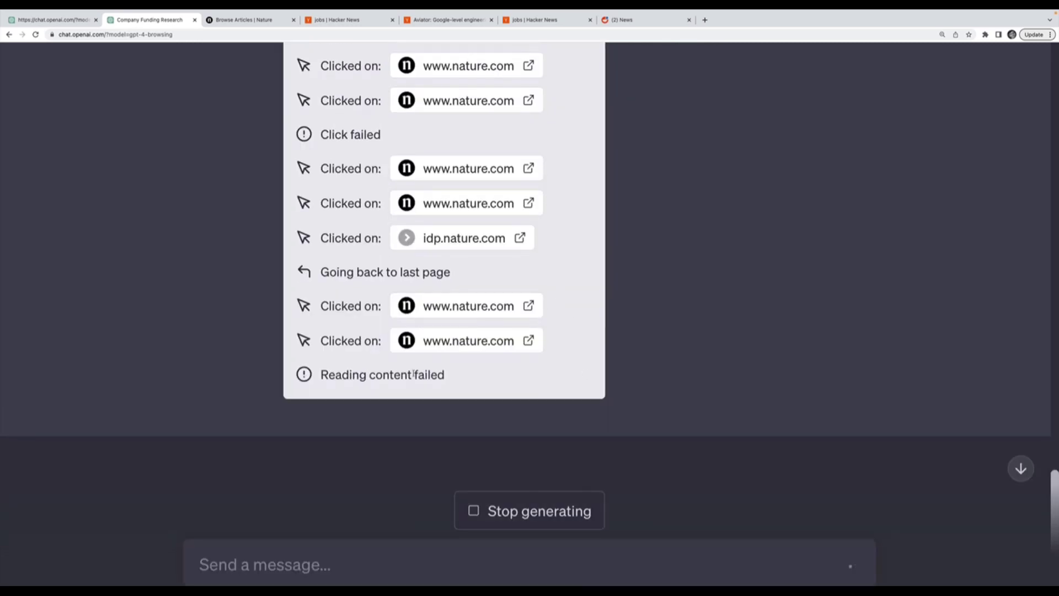
left_click_drag(317, 390, 436, 367)
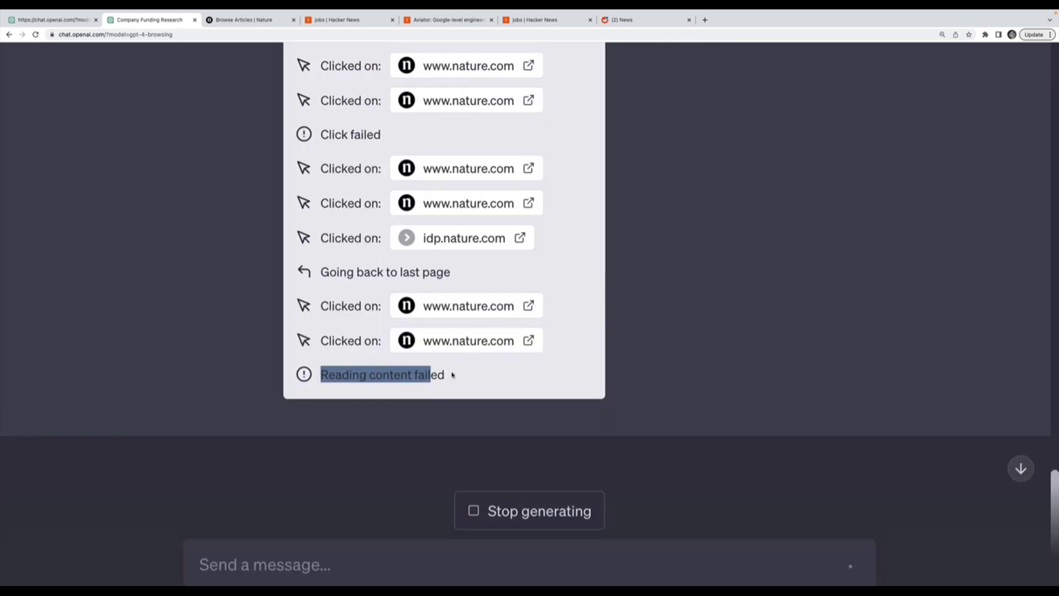
left_click(460, 375)
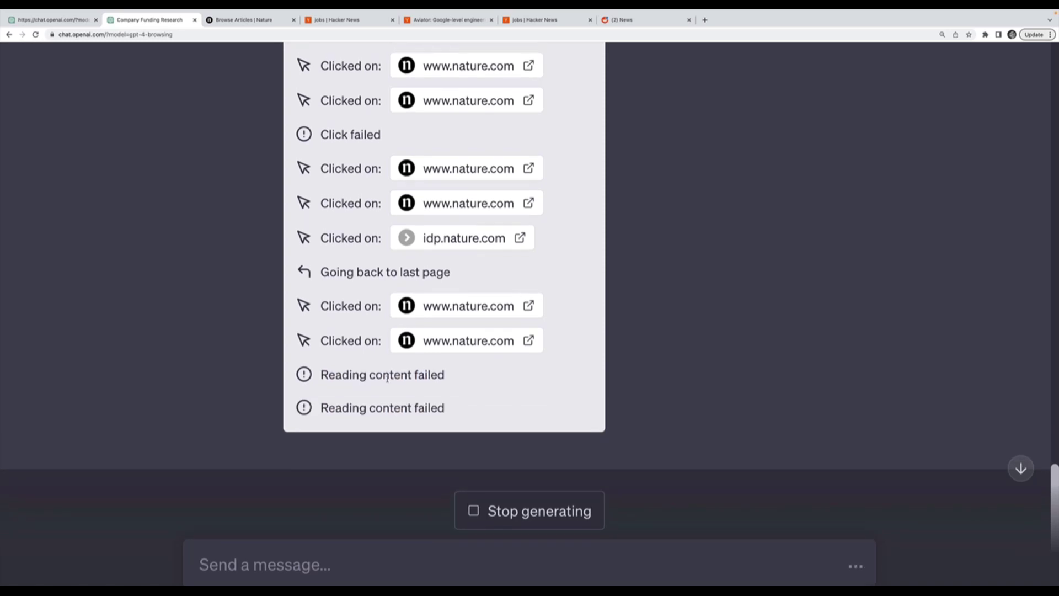
Step: Collapse the old browsing log, expand the new one, and open the Nature journals A-Z link
scroll(517, 208, "up", 10)
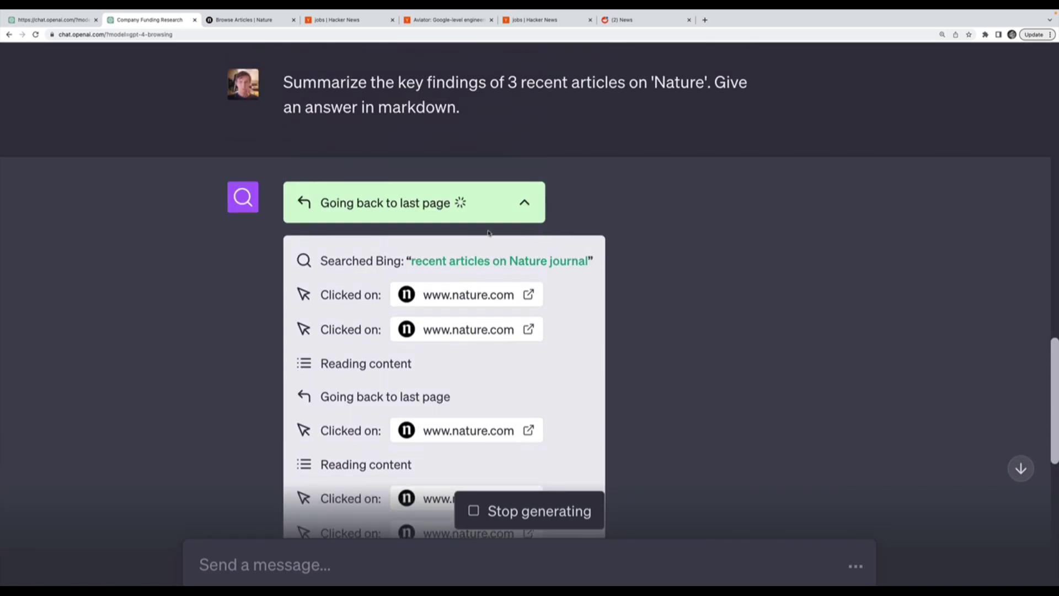
left_click(518, 207)
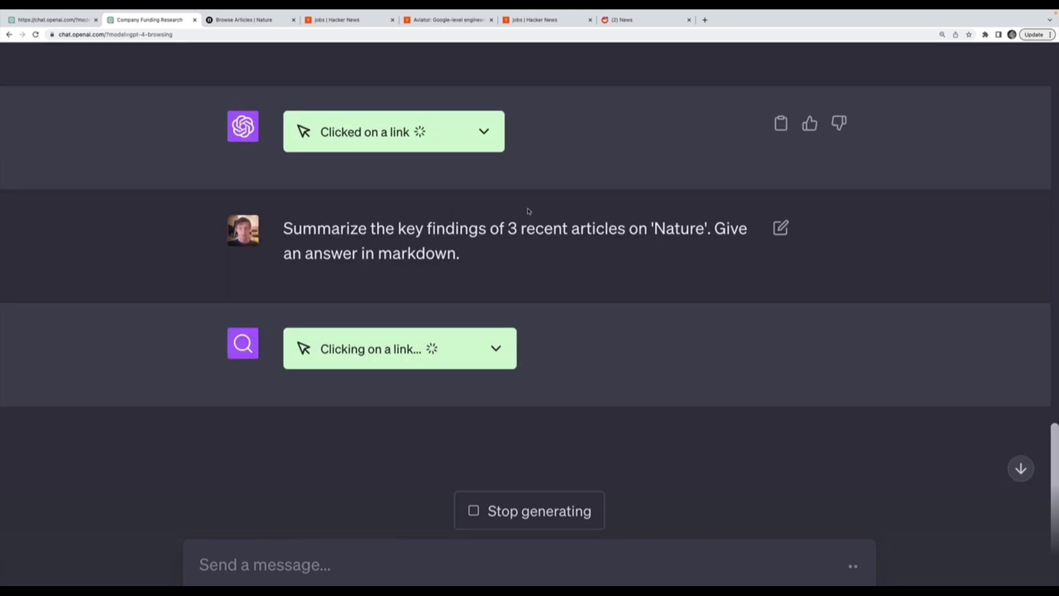
left_click(497, 351)
scroll(499, 350, "down", 5)
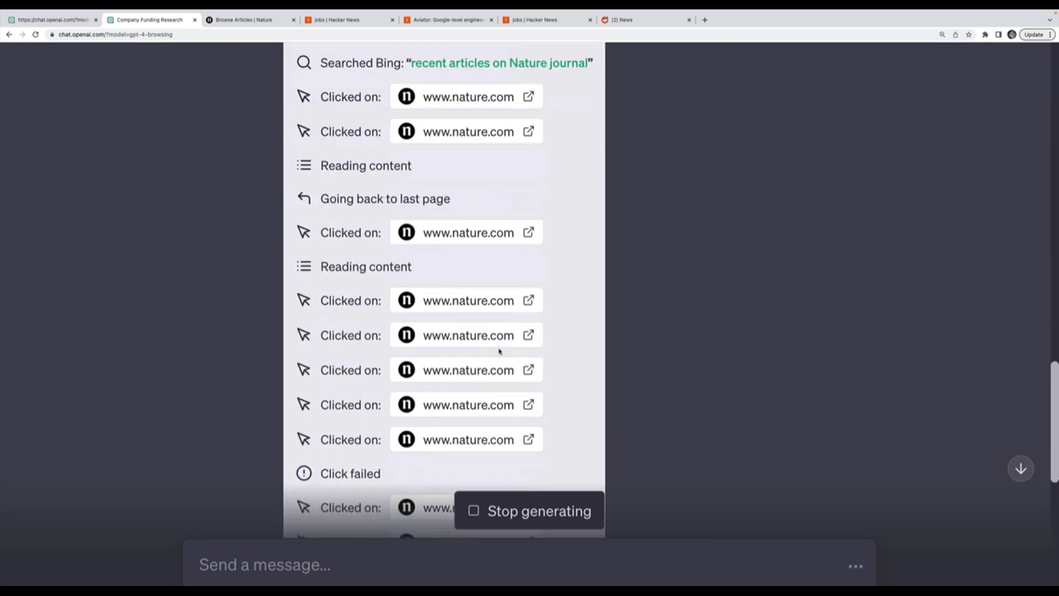
scroll(500, 351, "down", 10)
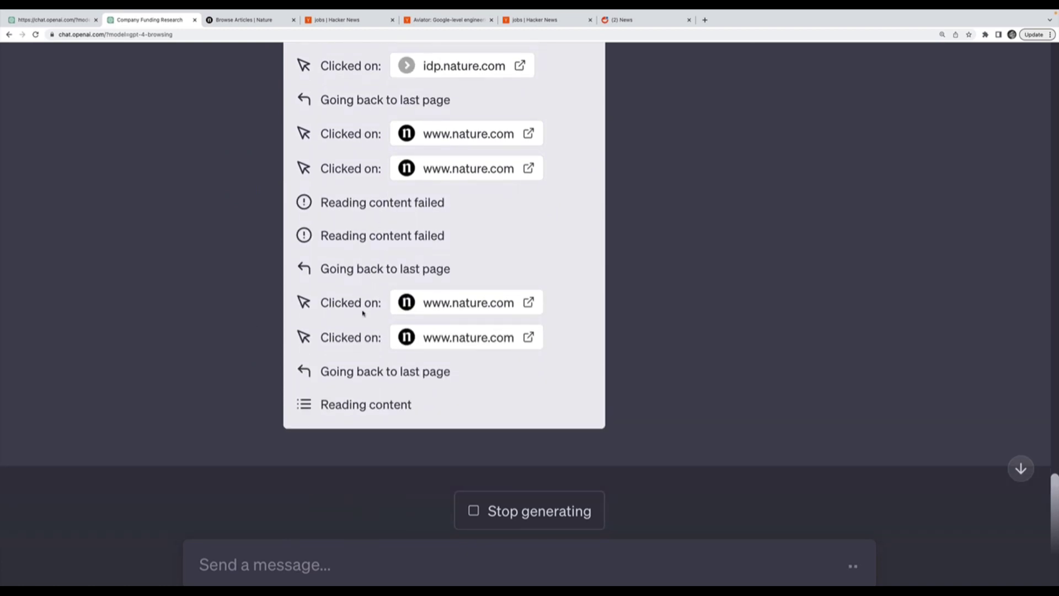
left_click(491, 307)
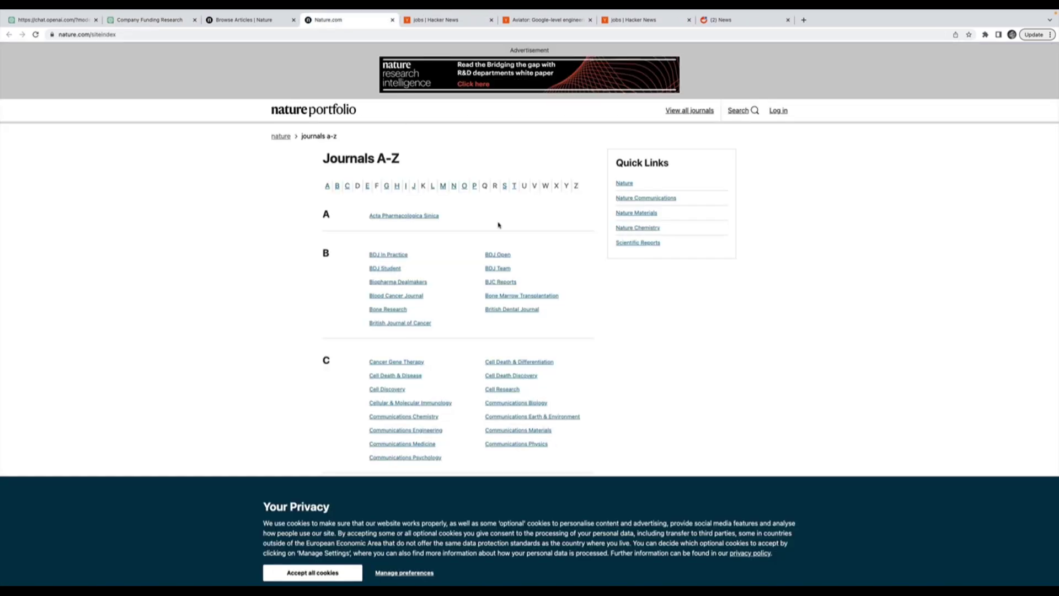
Step: Close the Nature journals A-Z tab and scroll back through the ChatGPT conversation
key("super+w")
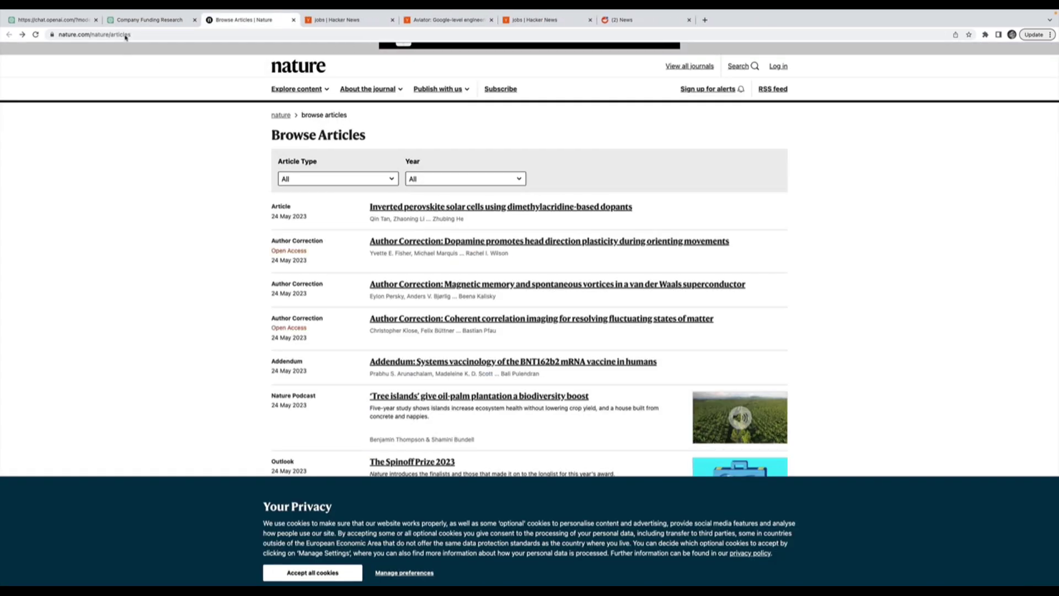
left_click(152, 22)
scroll(516, 348, "down", 3)
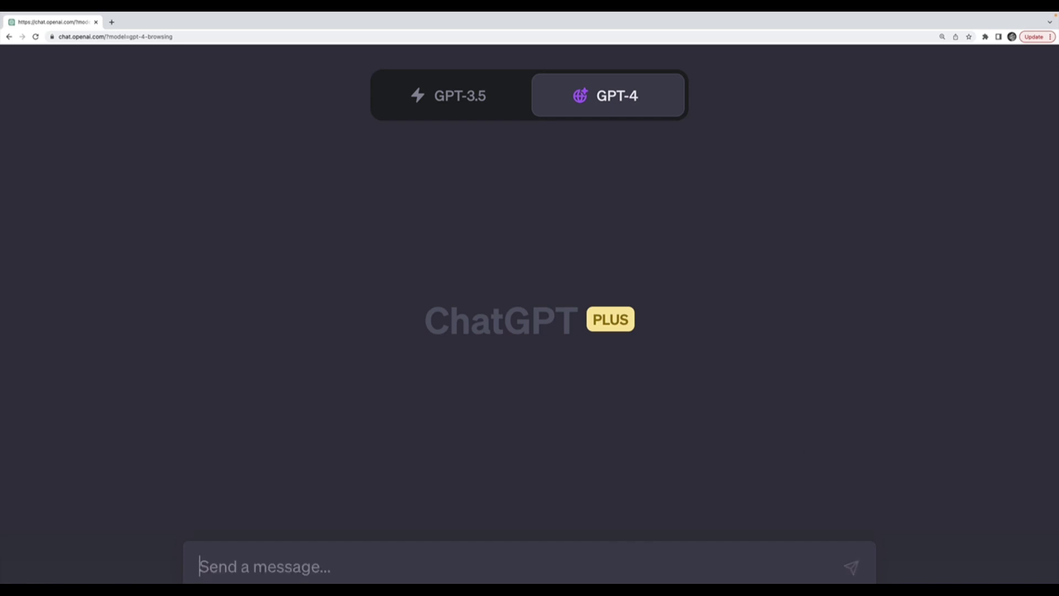
Step: Type 'Visit the following music blog websites and generate a summary for 5 different articles from each website. Your output should be in markdown format.'
type("Vs")
key("BackSpace")
type("isit ")
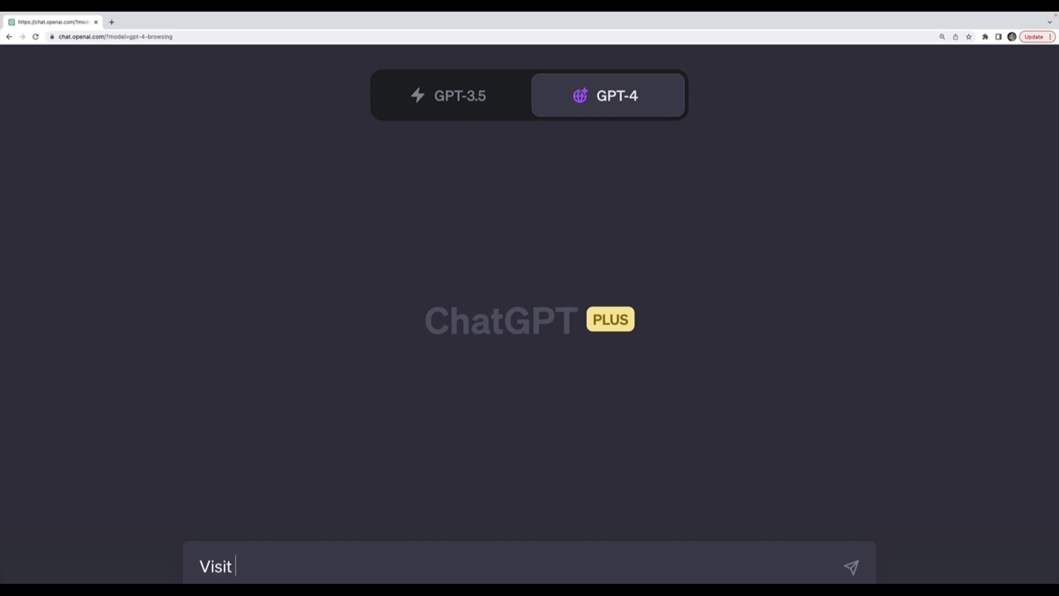
type("the following music blog website")
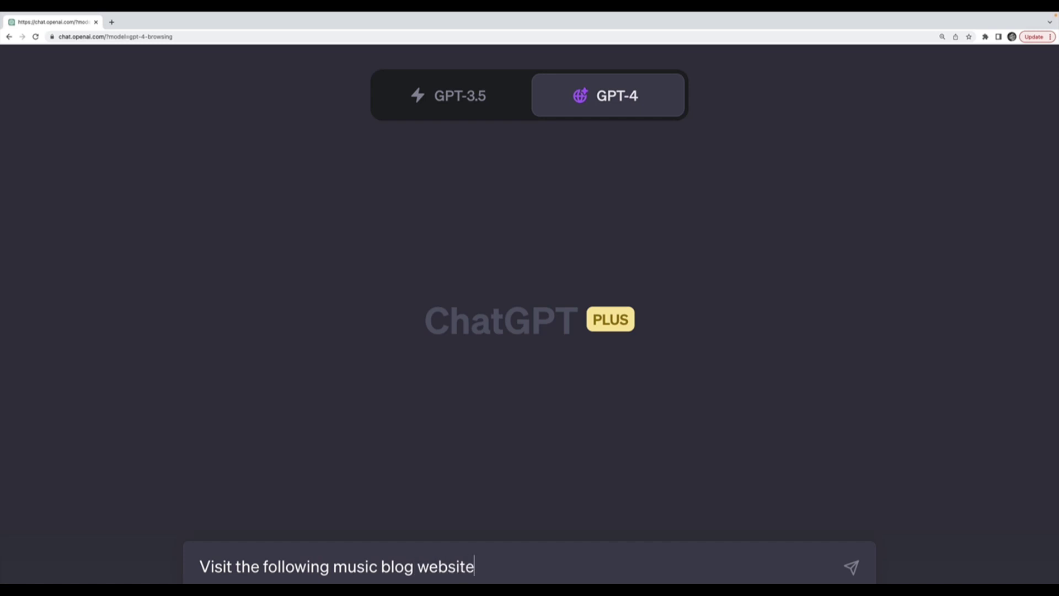
type("s and genear")
key("BackSpace")
key("BackSpace")
key("BackSpace")
type("nerate ")
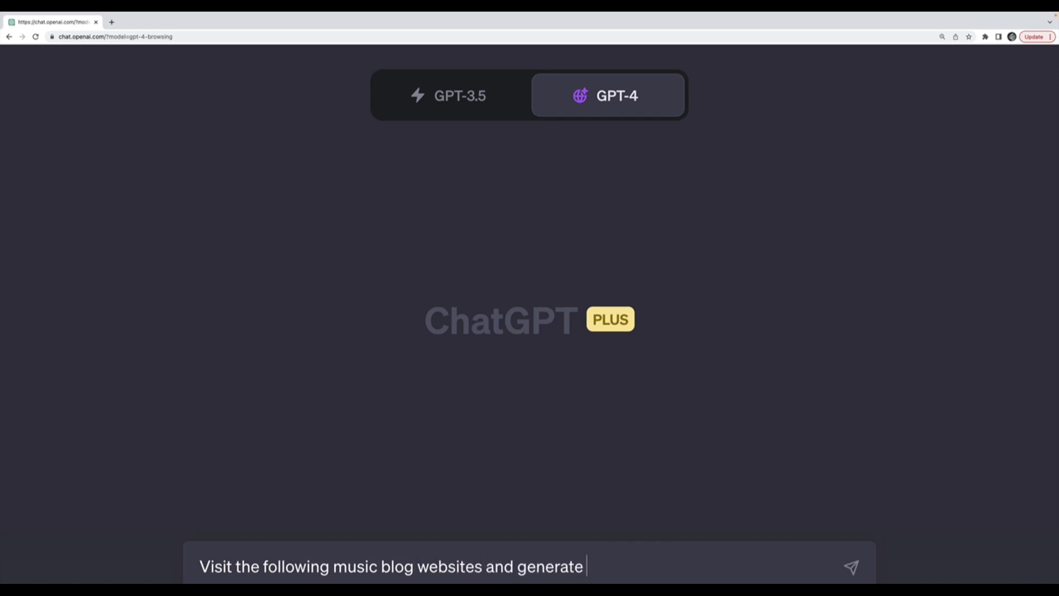
type("a summary for")
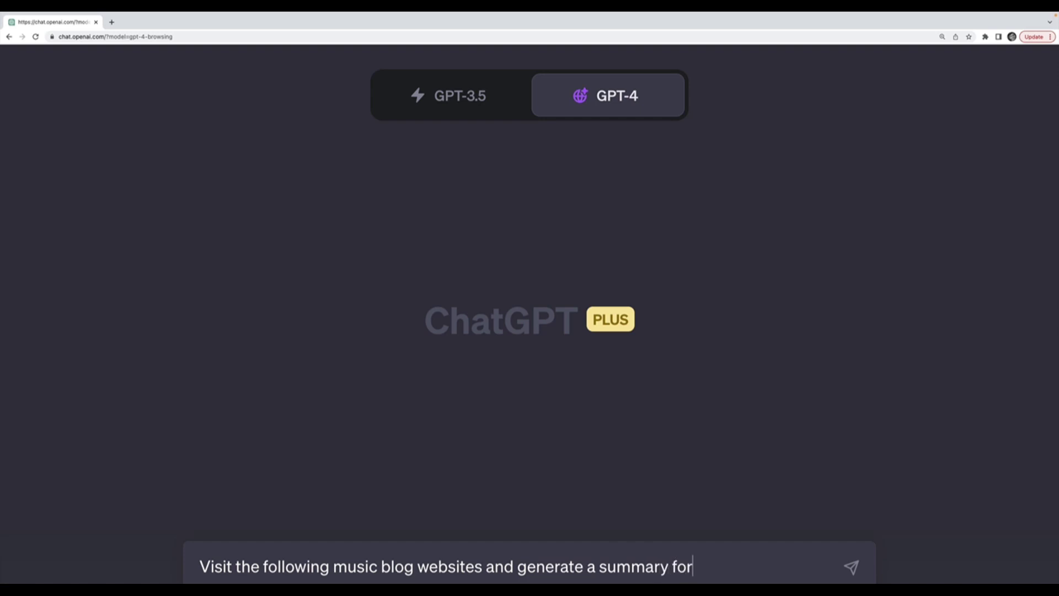
type(" 5 differen")
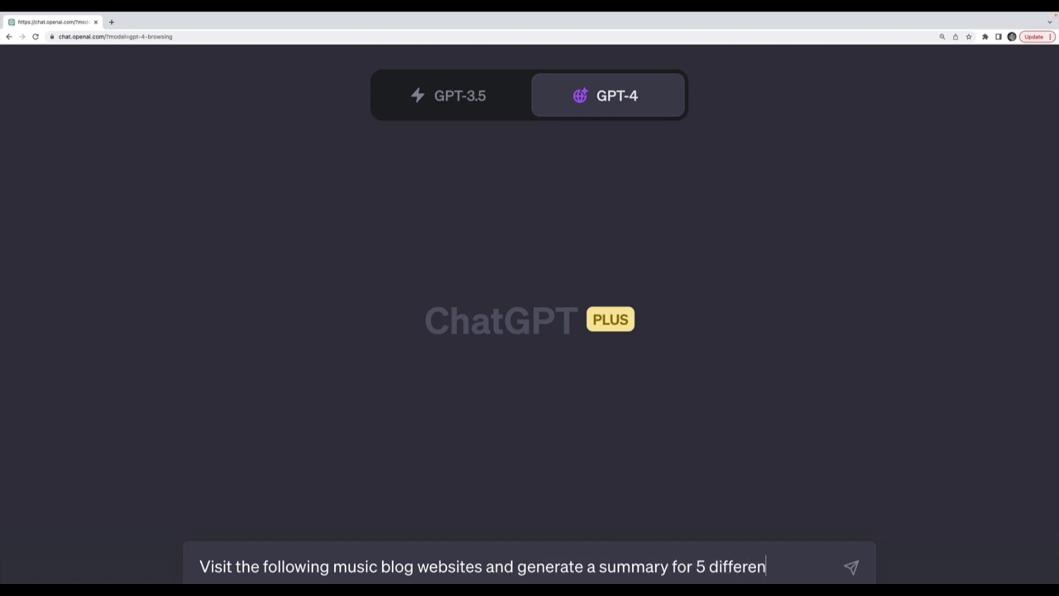
type("t articles from each ")
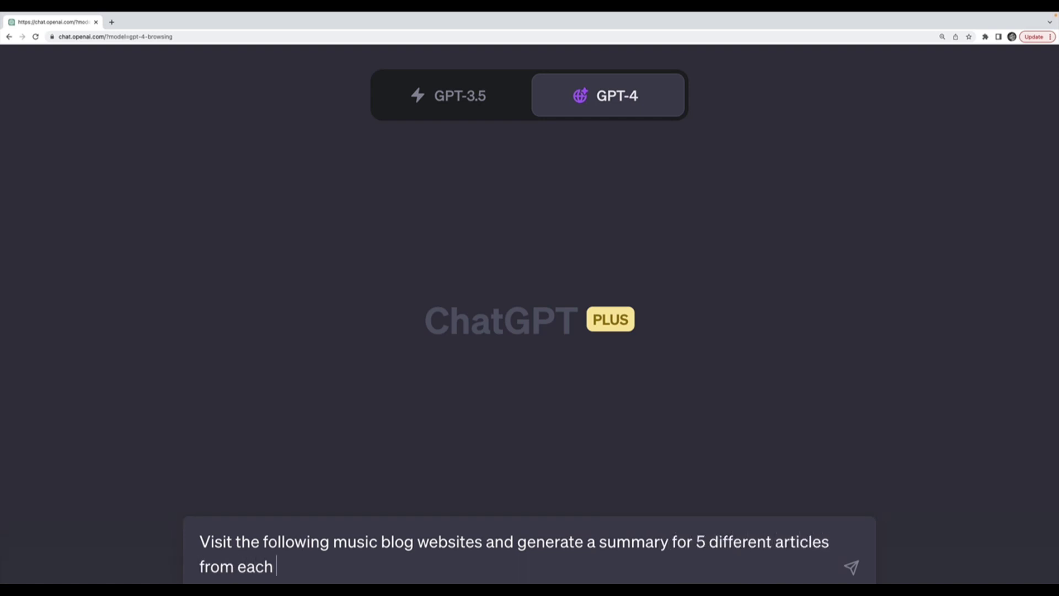
type("website.  yo")
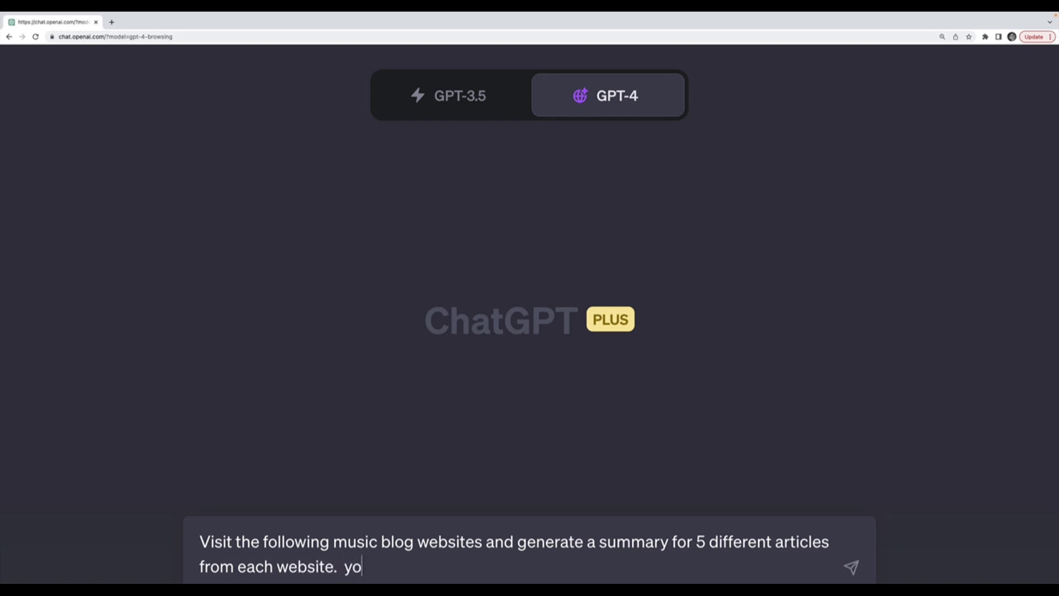
key("BackSpace")
key("BackSpace")
type("Your su")
key("BackSpace")
key("BackSpace")
type("output should be in markdown format.,")
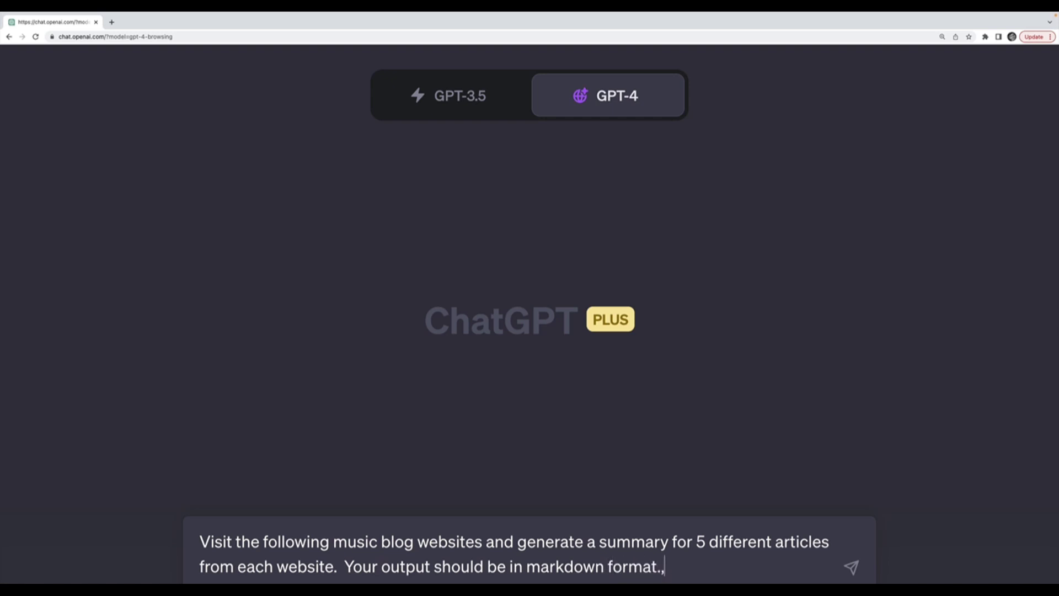
key("BackSpace")
Step: Add '- pitchfork' and '- stereogum' on separate lines and send the prompt
key("shift+Return")
type("- pitchfork")
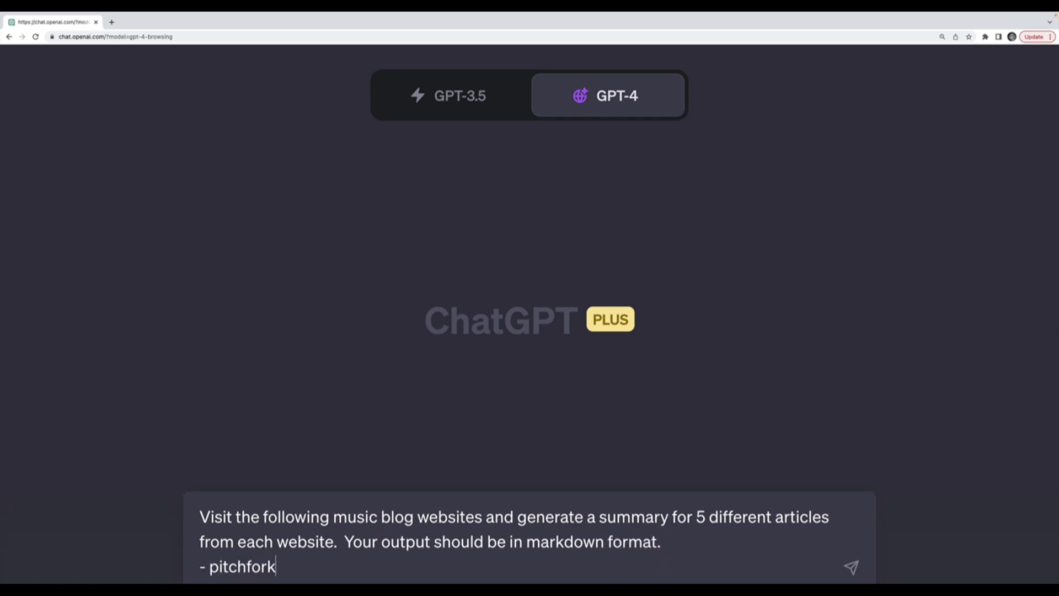
key("shift+Return")
type("- ster")
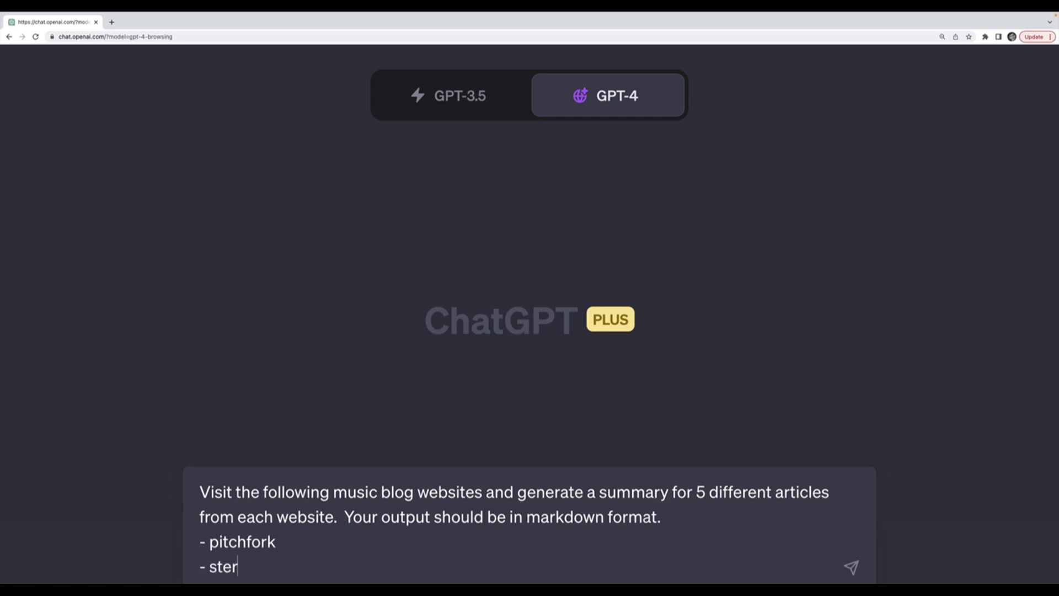
type("eogun")
key("BackSpace")
type("m")
key("Return")
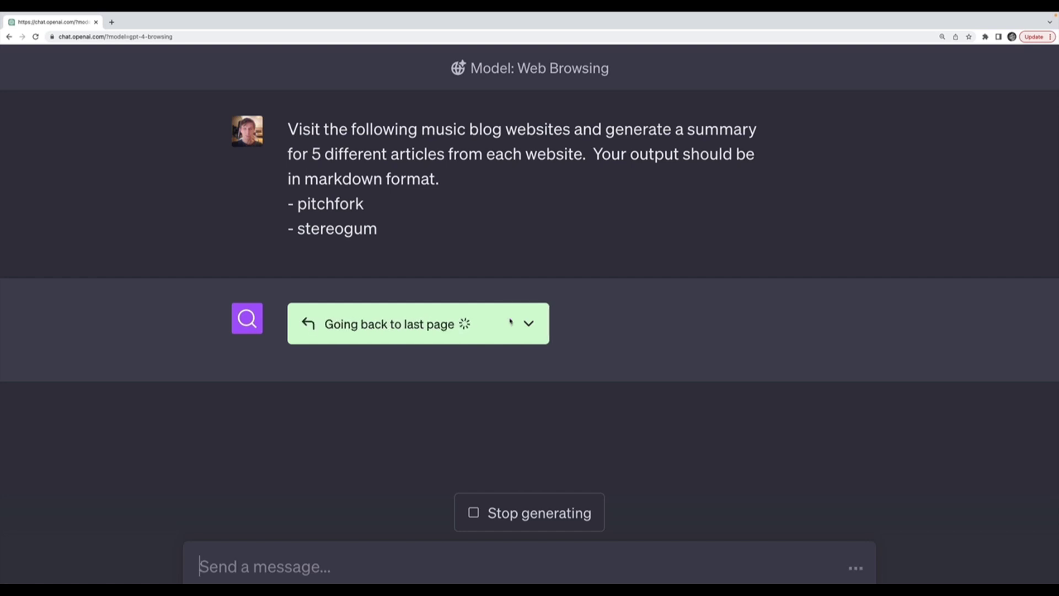
Step: Expand the browsing steps and open the first visited Pitchfork page, highlighting its headline
left_click(488, 323)
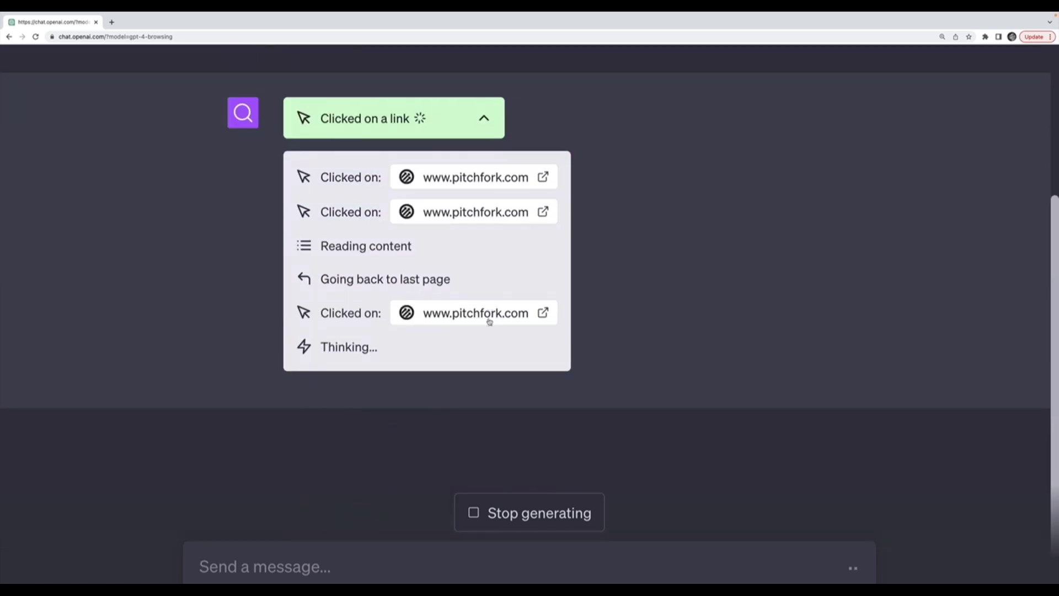
left_click(544, 179)
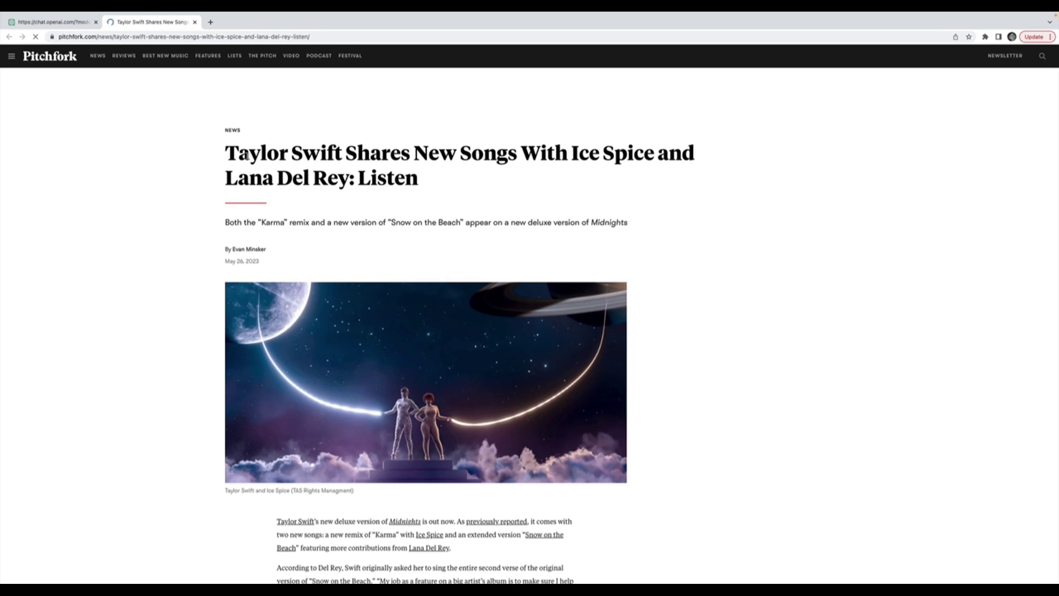
left_click_drag(246, 156, 529, 199)
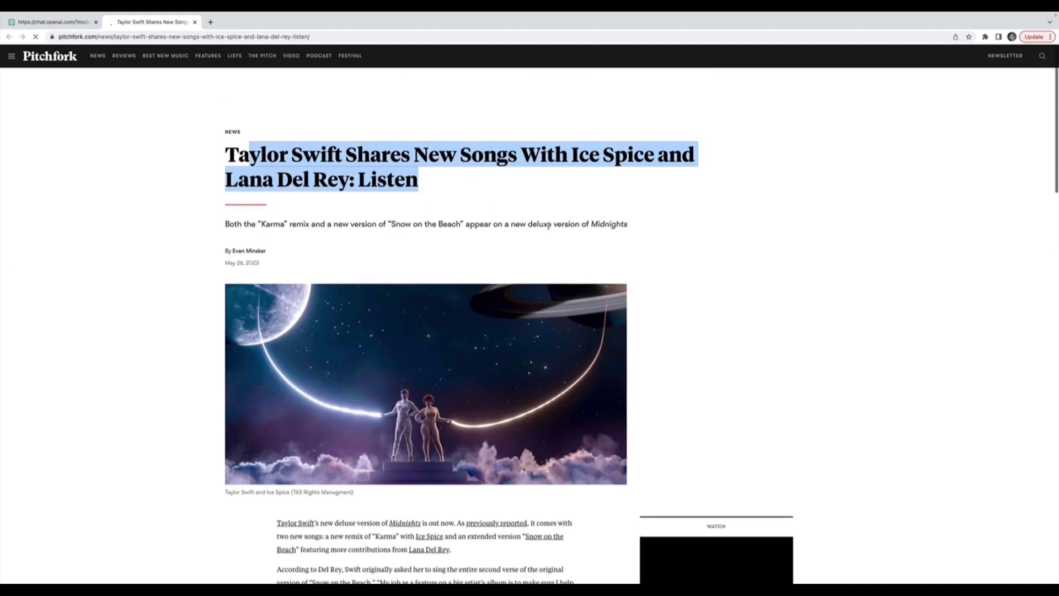
key("super+w")
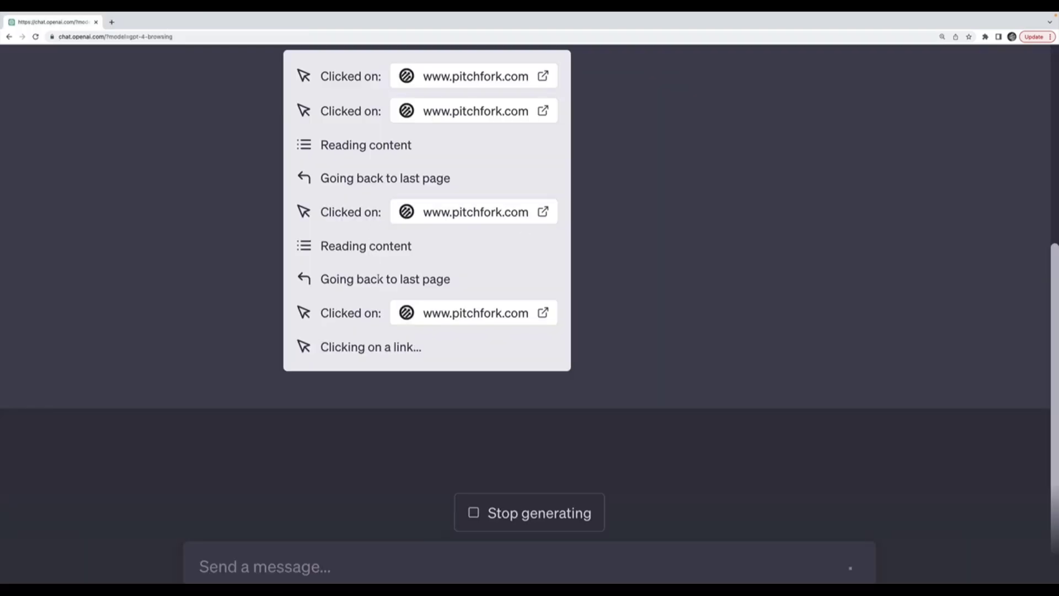
Step: Open the other visited pitchfork.com links, ending on the Yeat and Young Thug 'My Wrist' article
left_click(543, 279)
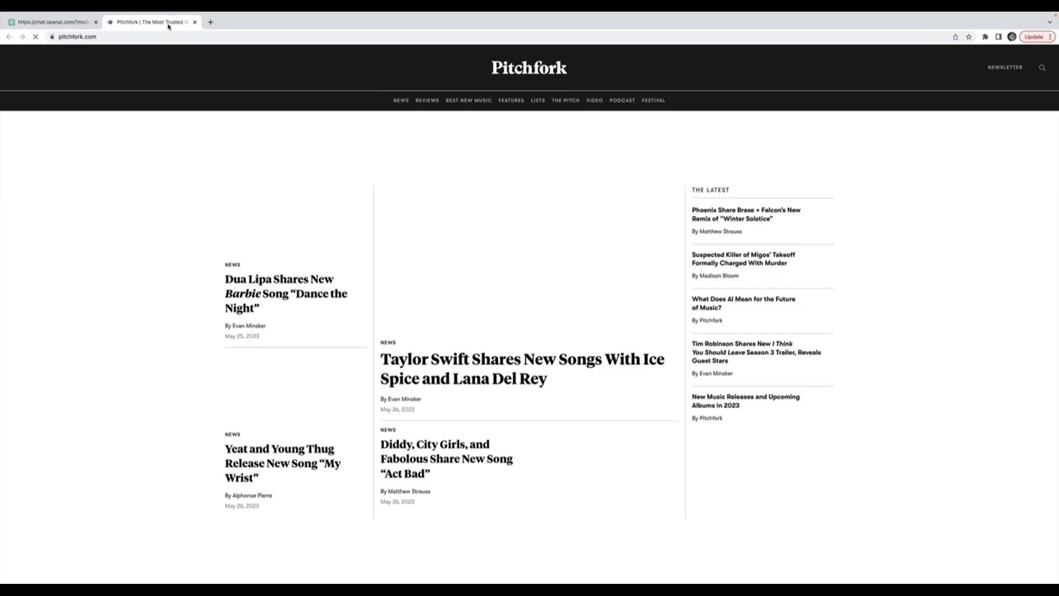
key("super+w")
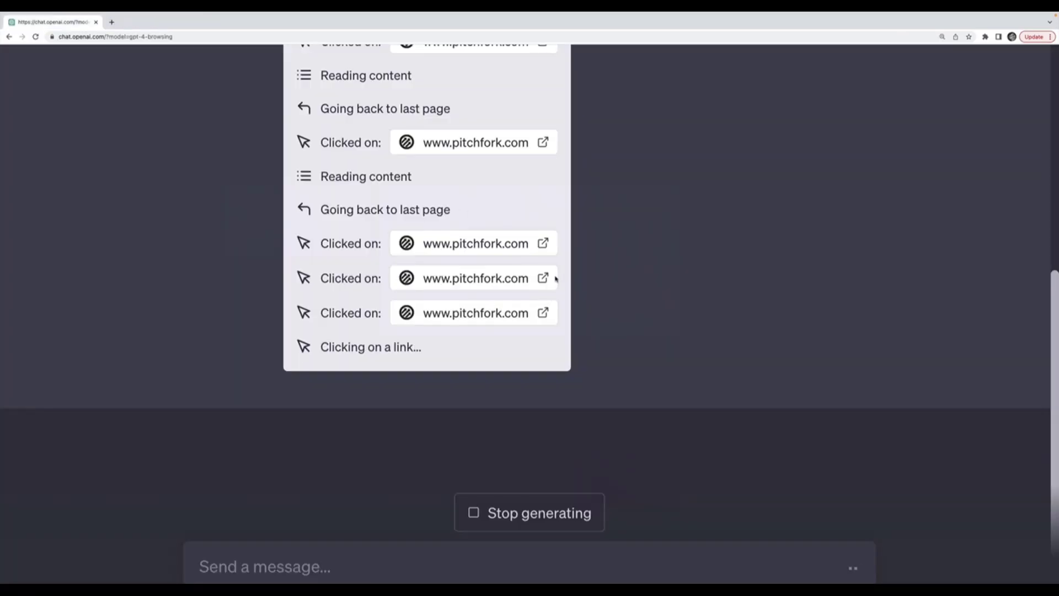
left_click(543, 313, "super")
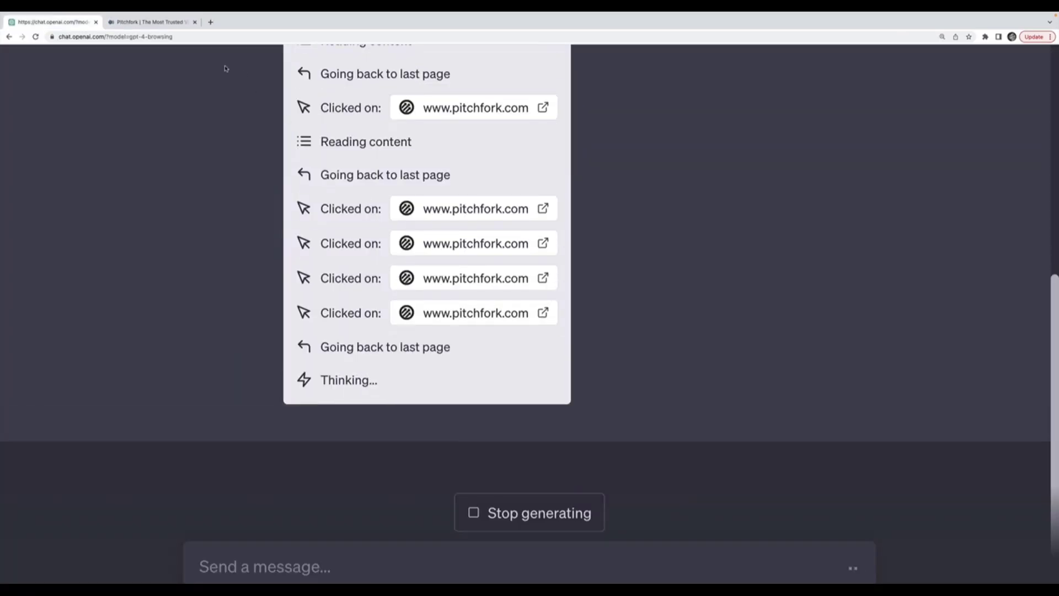
left_click(161, 25)
key("super+w")
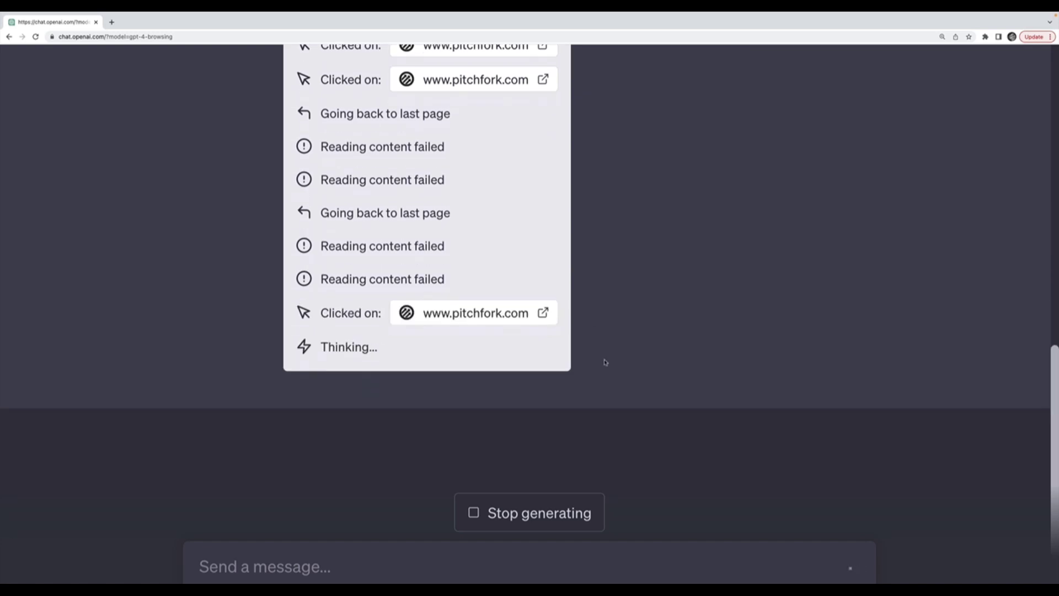
left_click(546, 313)
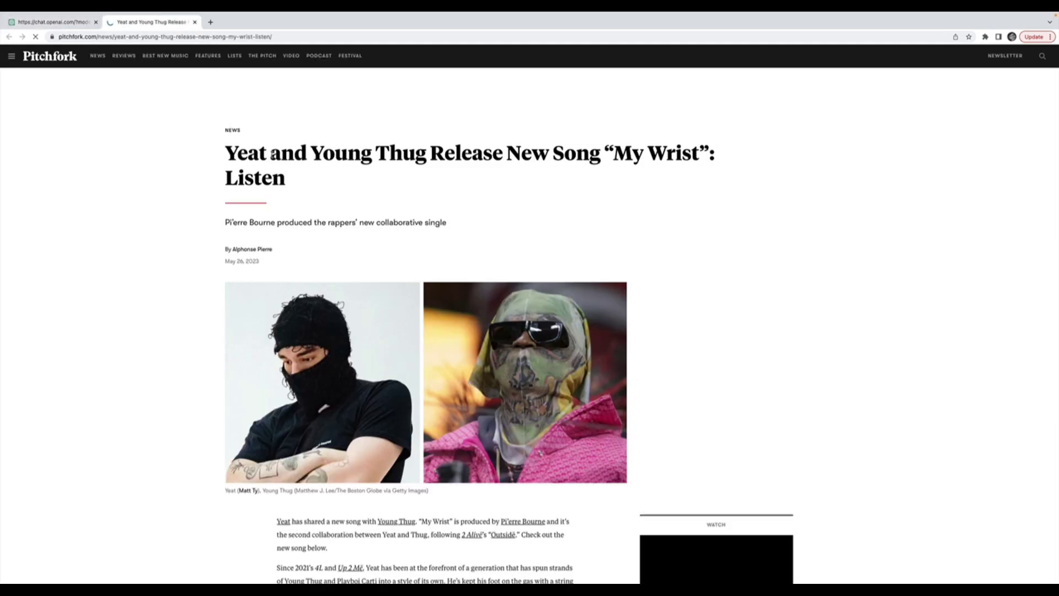
Step: Close the Pitchfork article tab and scroll ChatGPT's reply to the message-stream error
key("super+w")
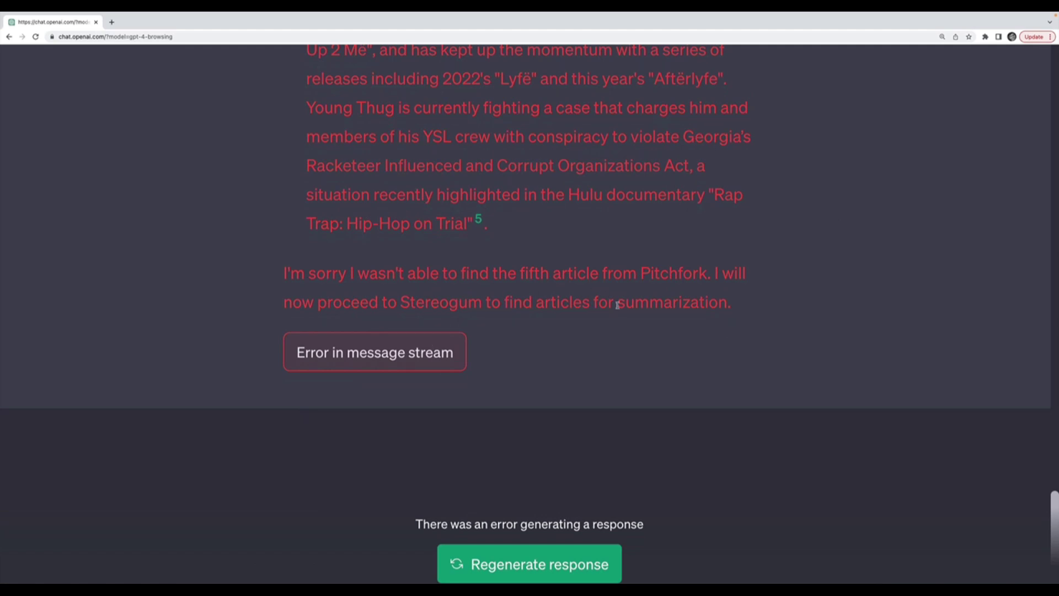
scroll(676, 320, "up", 4)
scroll(676, 317, "down", 4)
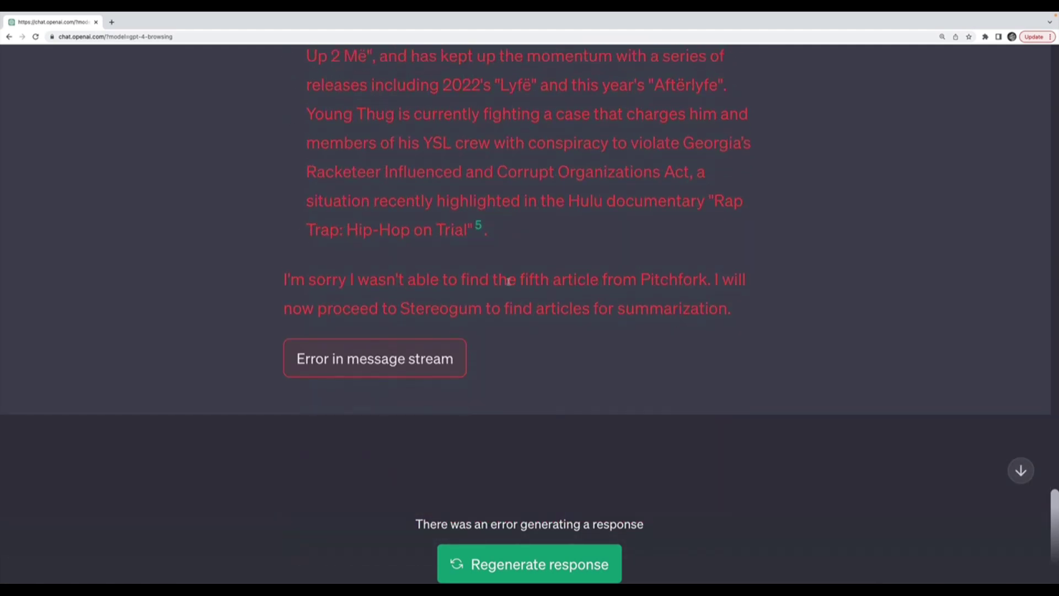
Step: Highlight the apology about the fifth article and 'to Stereogum', then scroll back up to the prompt
left_click_drag(416, 282, 566, 279)
left_click(597, 279)
left_click_drag(383, 308, 492, 307)
left_click(492, 297)
scroll(626, 323, "up", 20)
scroll(626, 323, "up", 5)
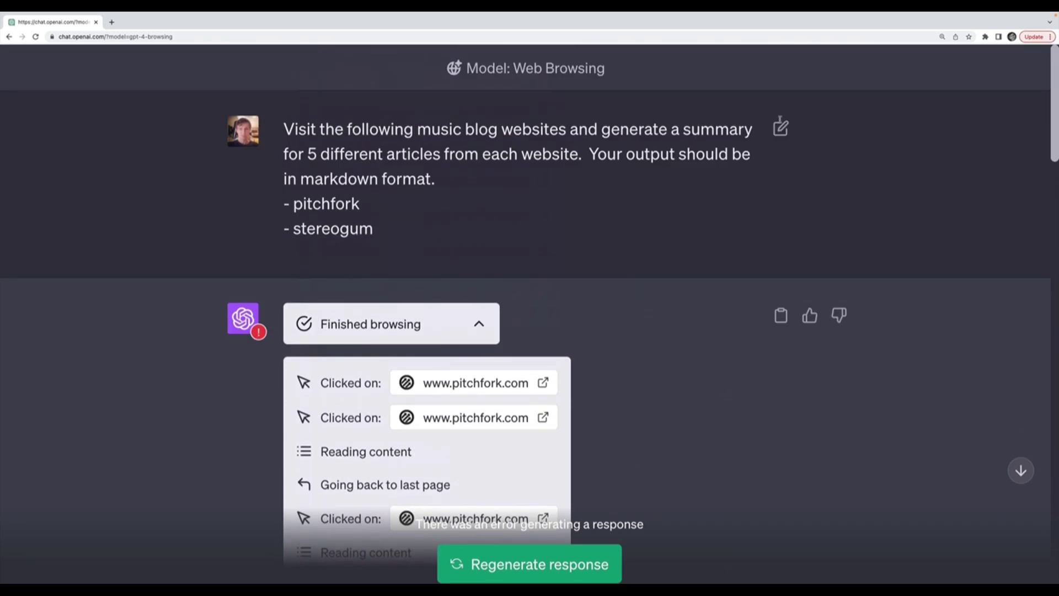
Step: Add 'Each summary should be no longer than 50 words' after the markdown-format sentence and resubmit
left_click(781, 129)
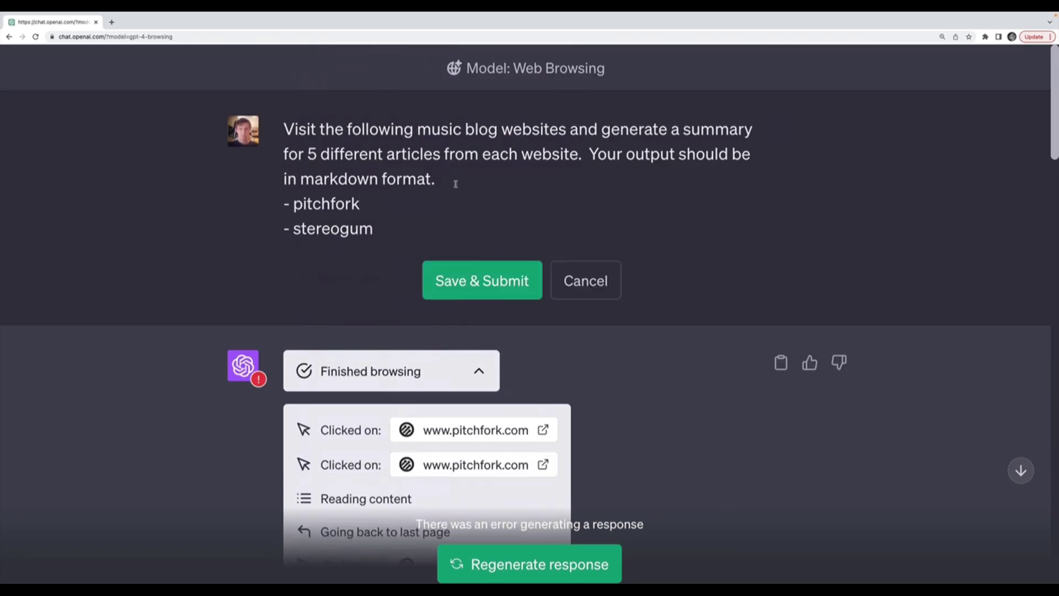
left_click(495, 187)
scroll(549, 393, "down", 15)
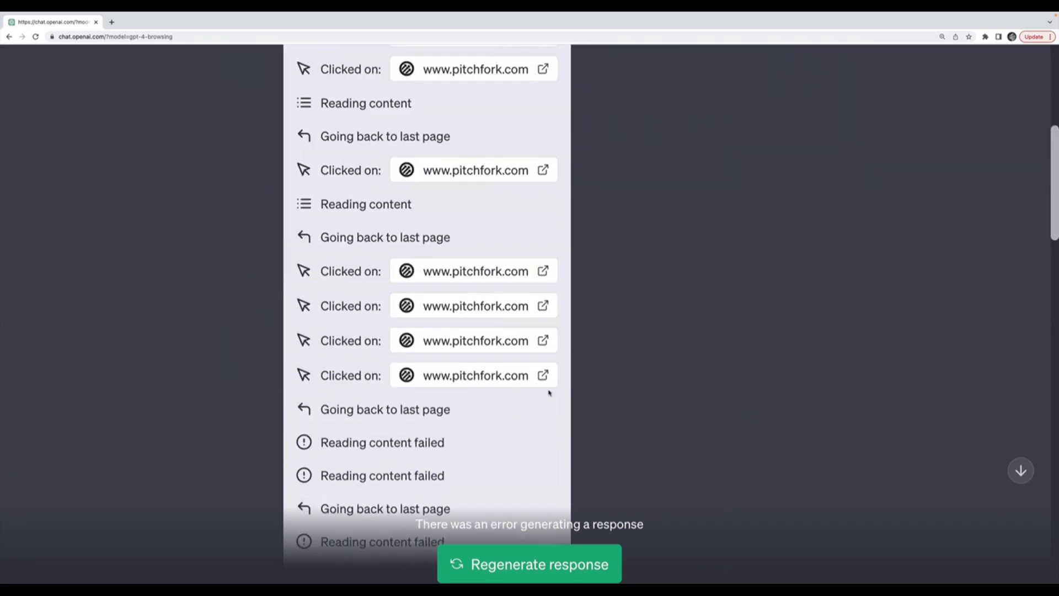
scroll(549, 393, "up", 15)
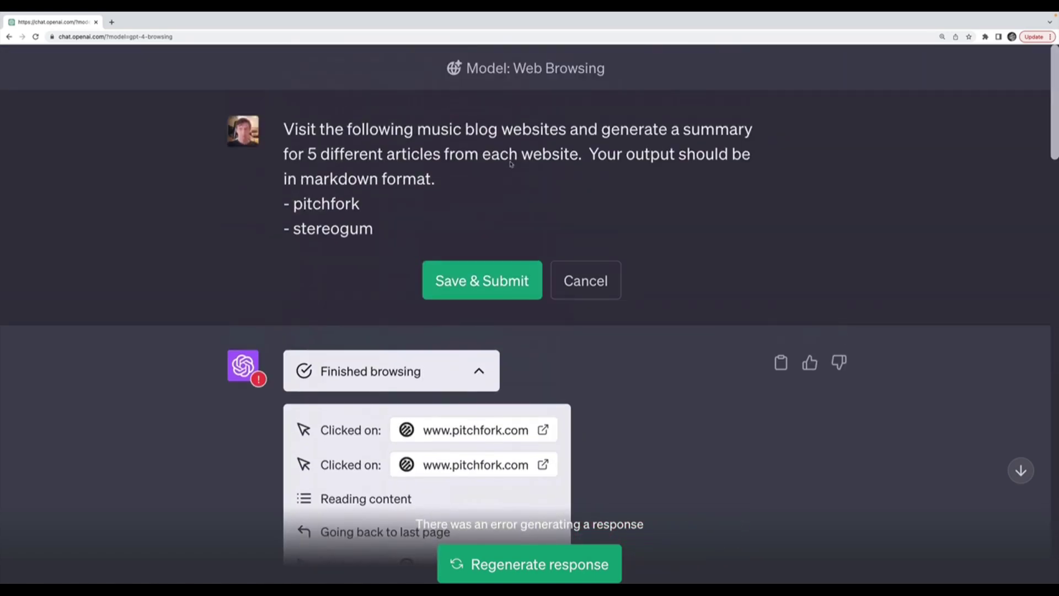
type("Each summary should be no lon")
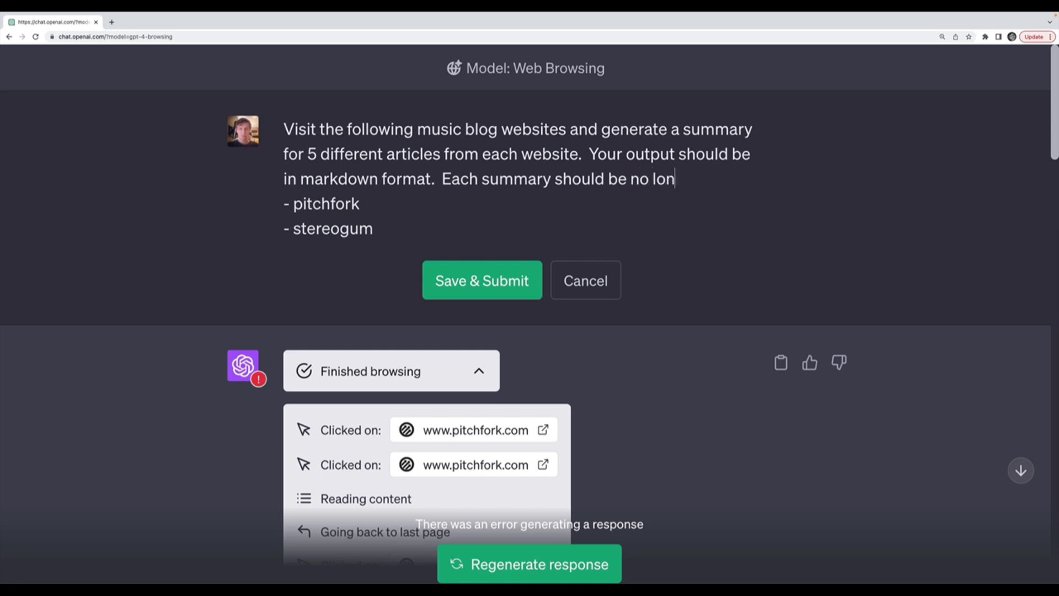
type("ger than 50 words.")
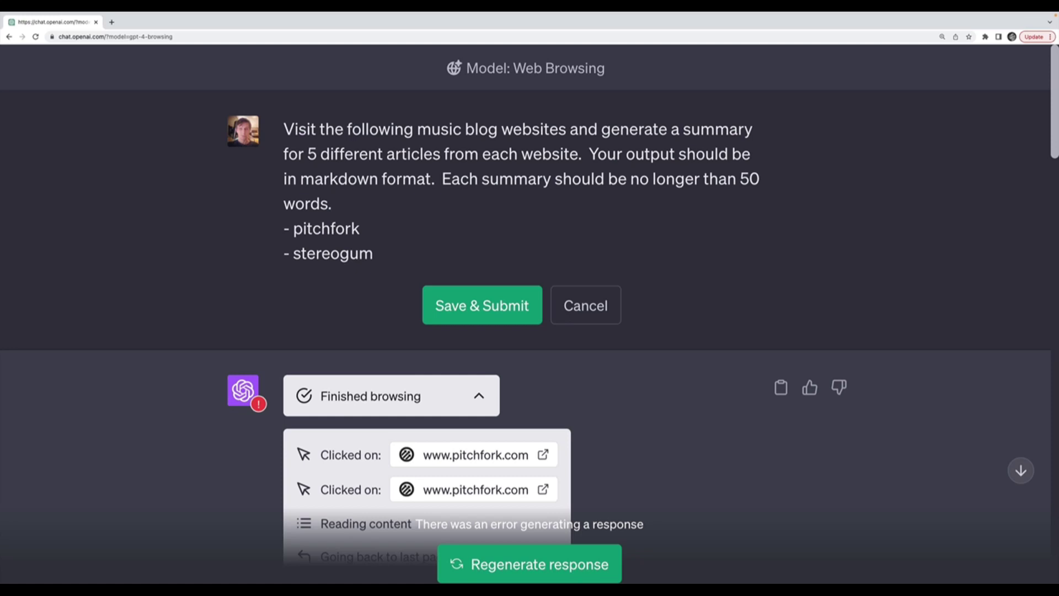
left_click(507, 303)
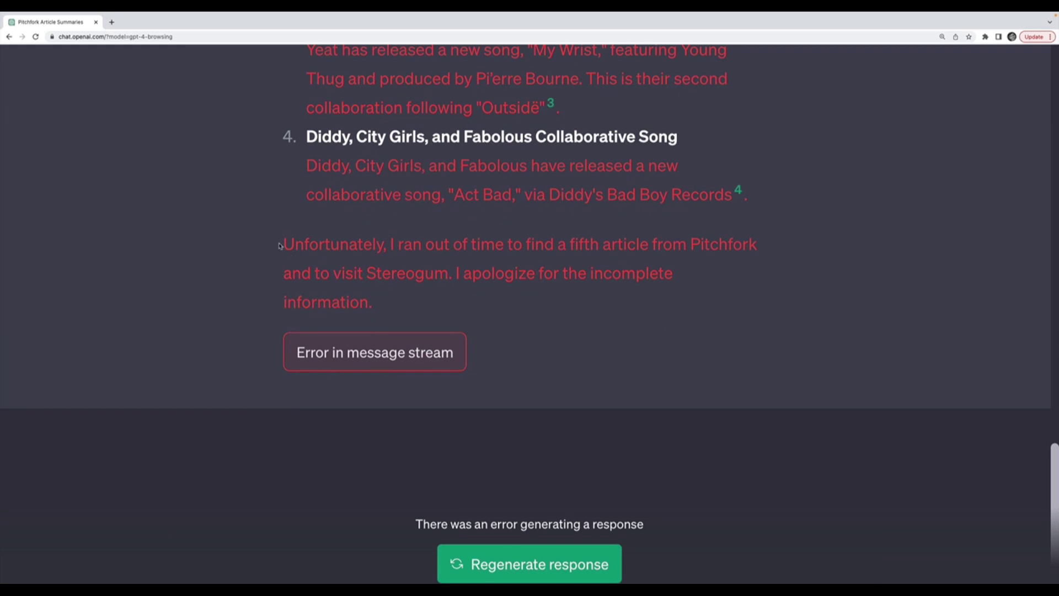
Step: Highlight ChatGPT's apology about running out of time, then the Stereogum line in the prompt
left_click_drag(279, 245, 521, 279)
left_click(522, 279)
scroll(458, 273, "up", 15)
left_click_drag(386, 252, 281, 257)
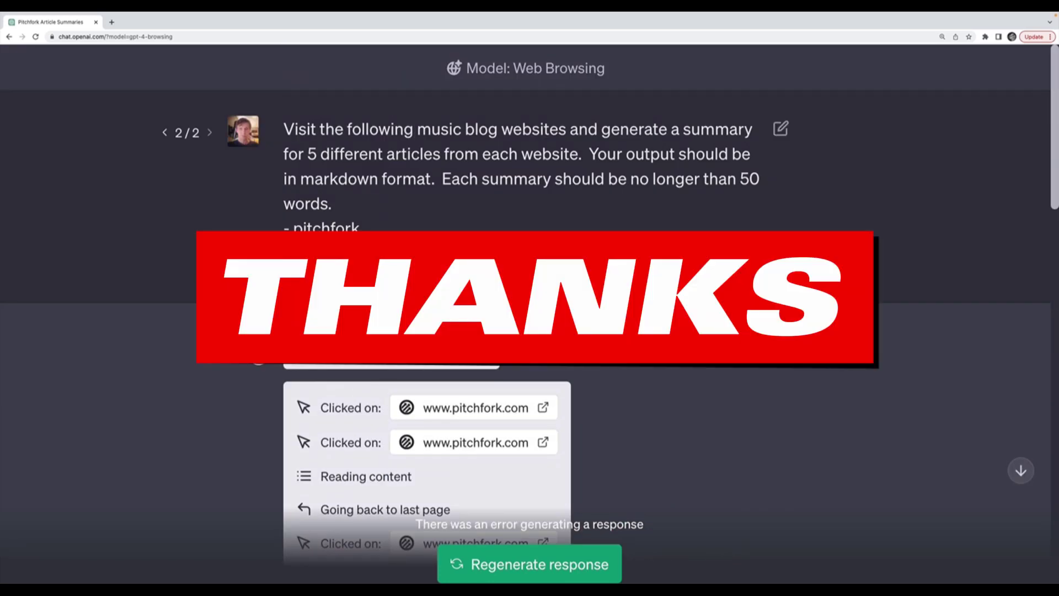